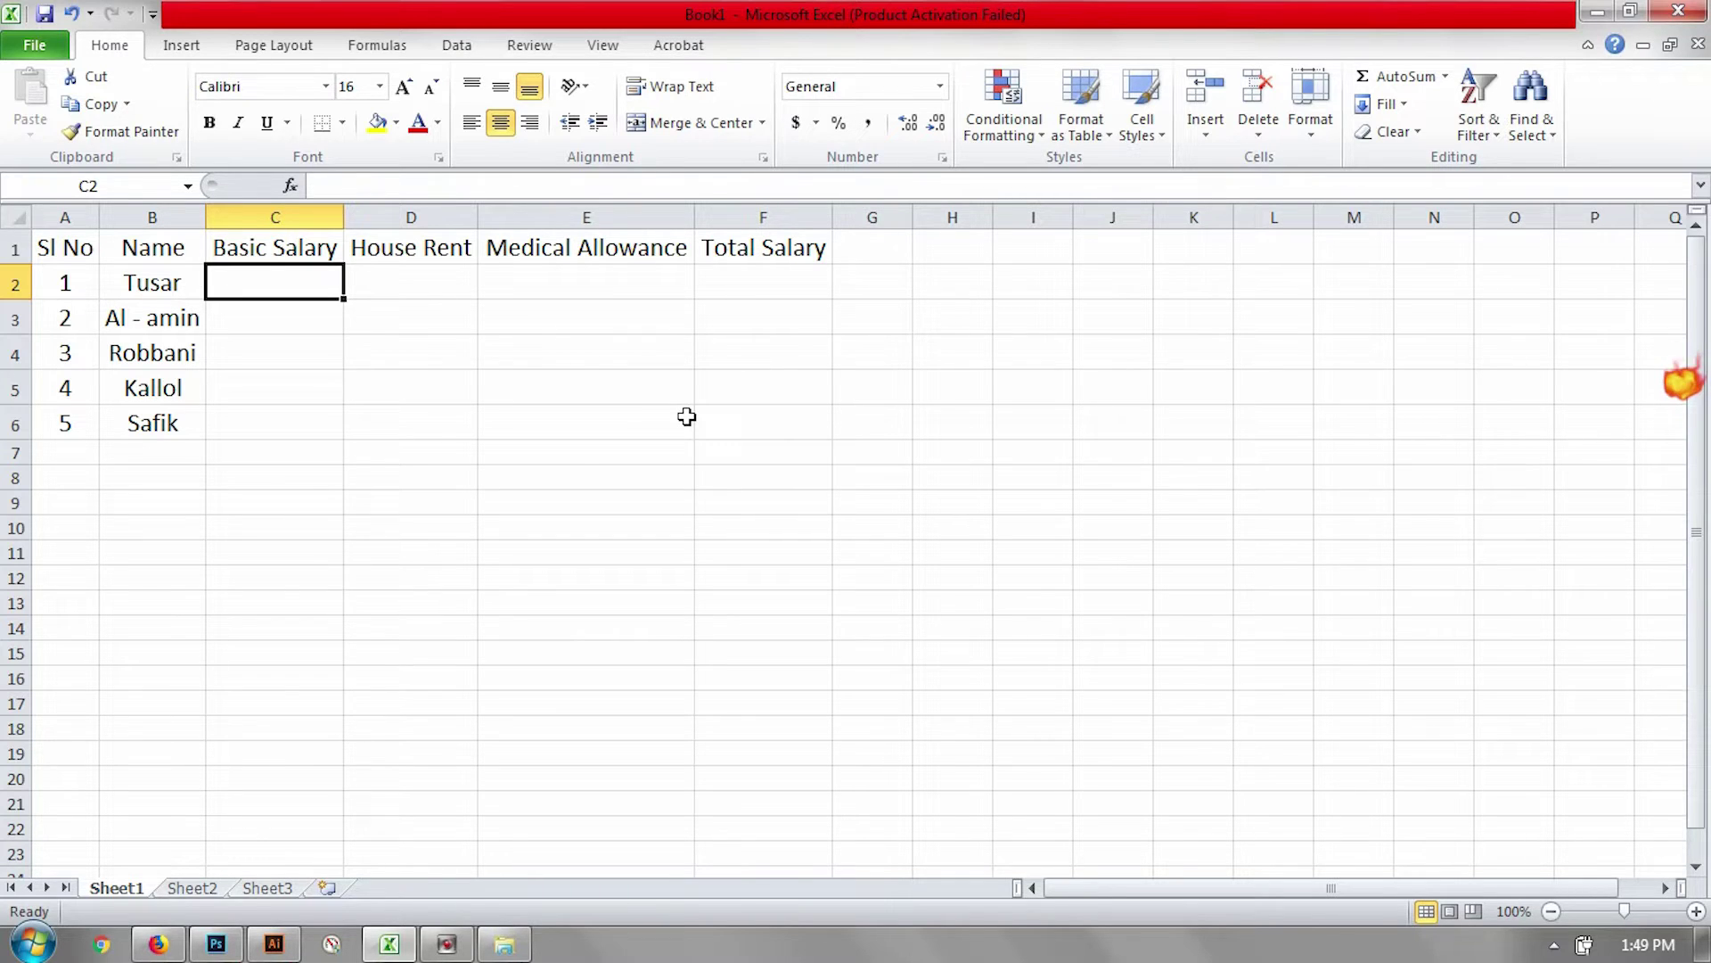
Enter the basic salaries 6000, 5500, 5000, 4000 and 3500 in cells C2 through C6
text(6000)
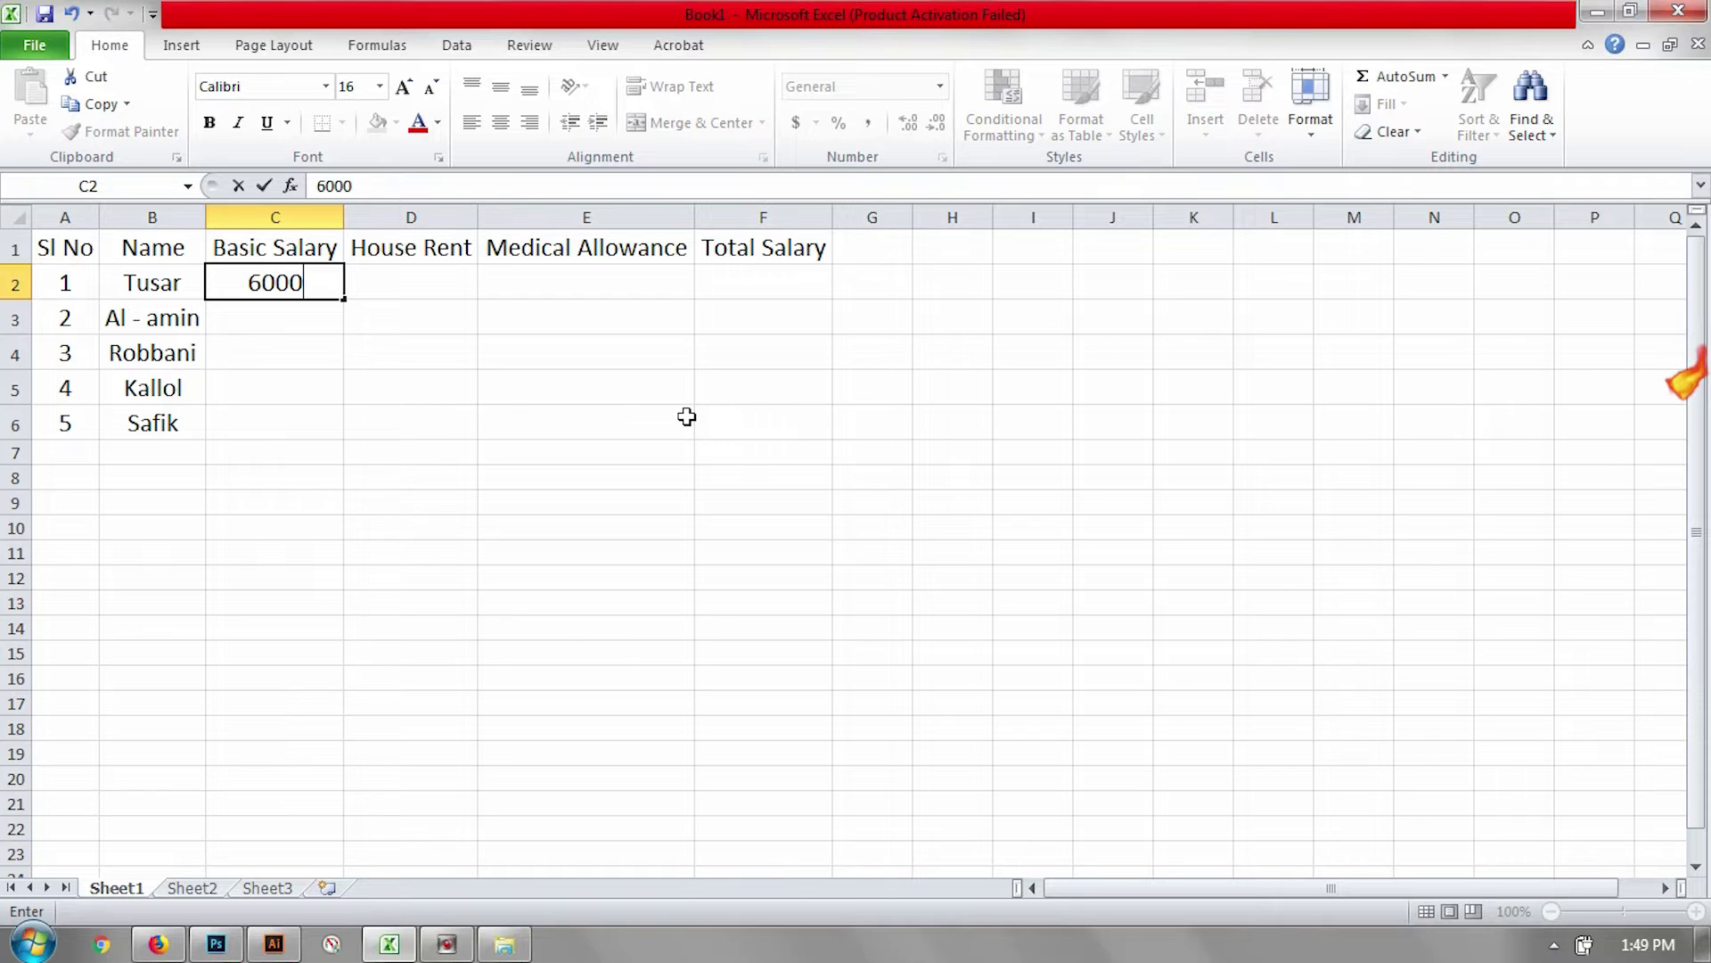
key(Return)
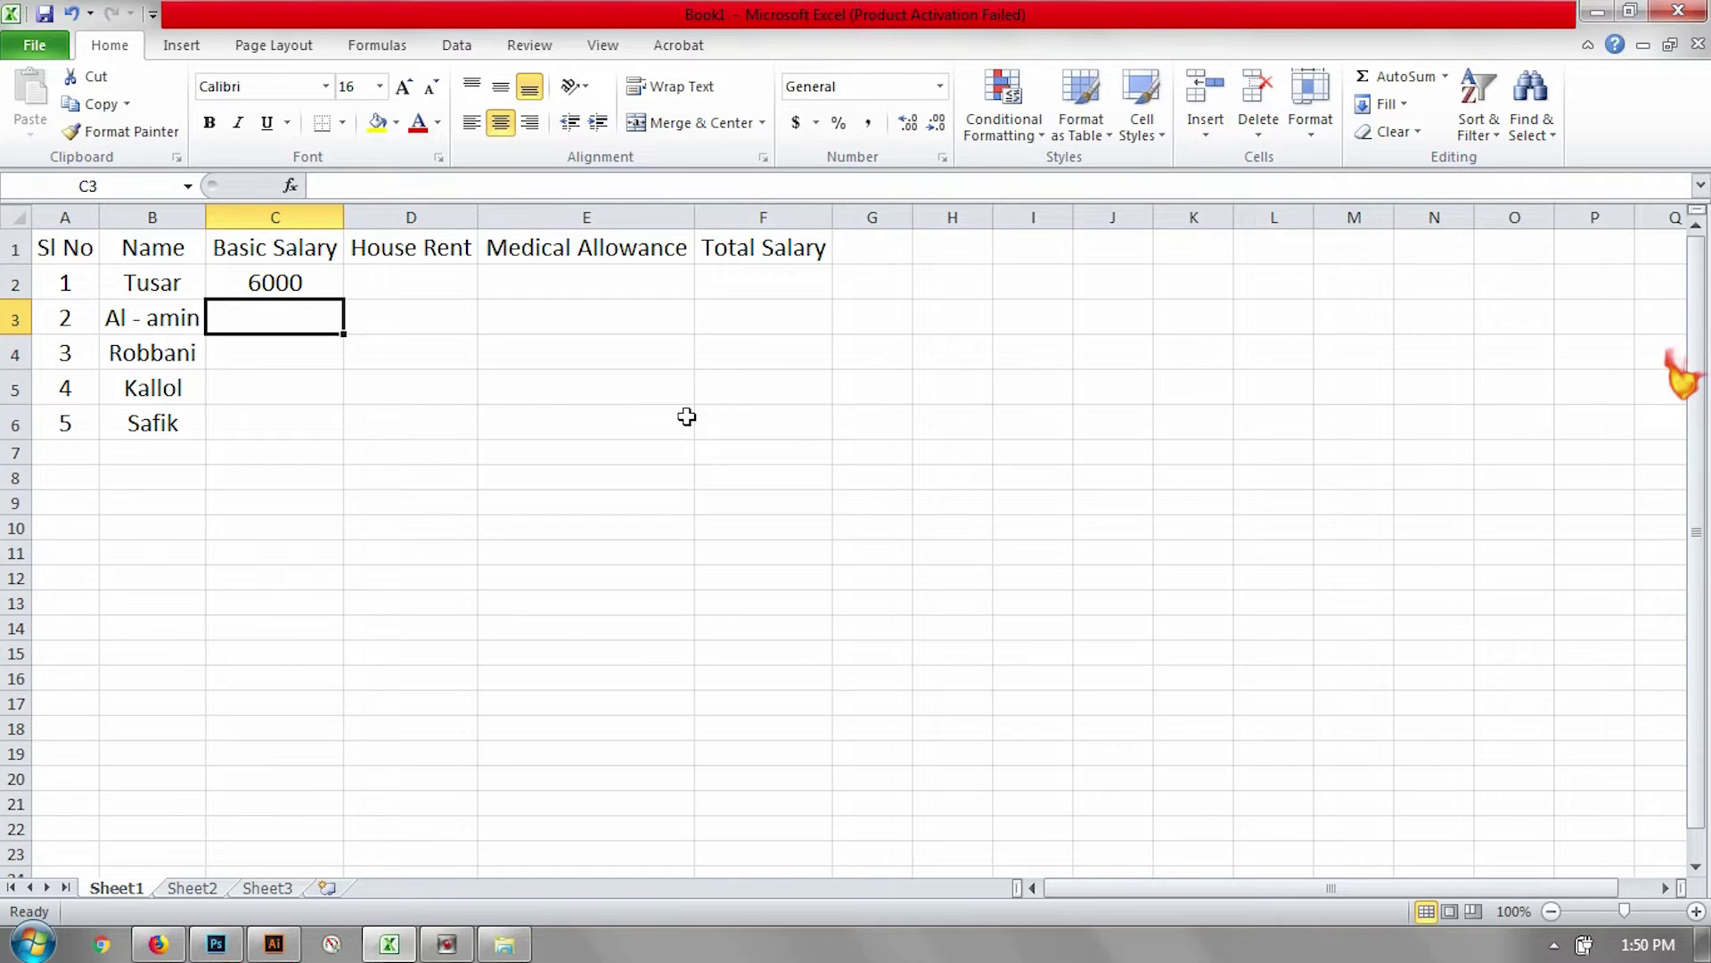
text(5500)
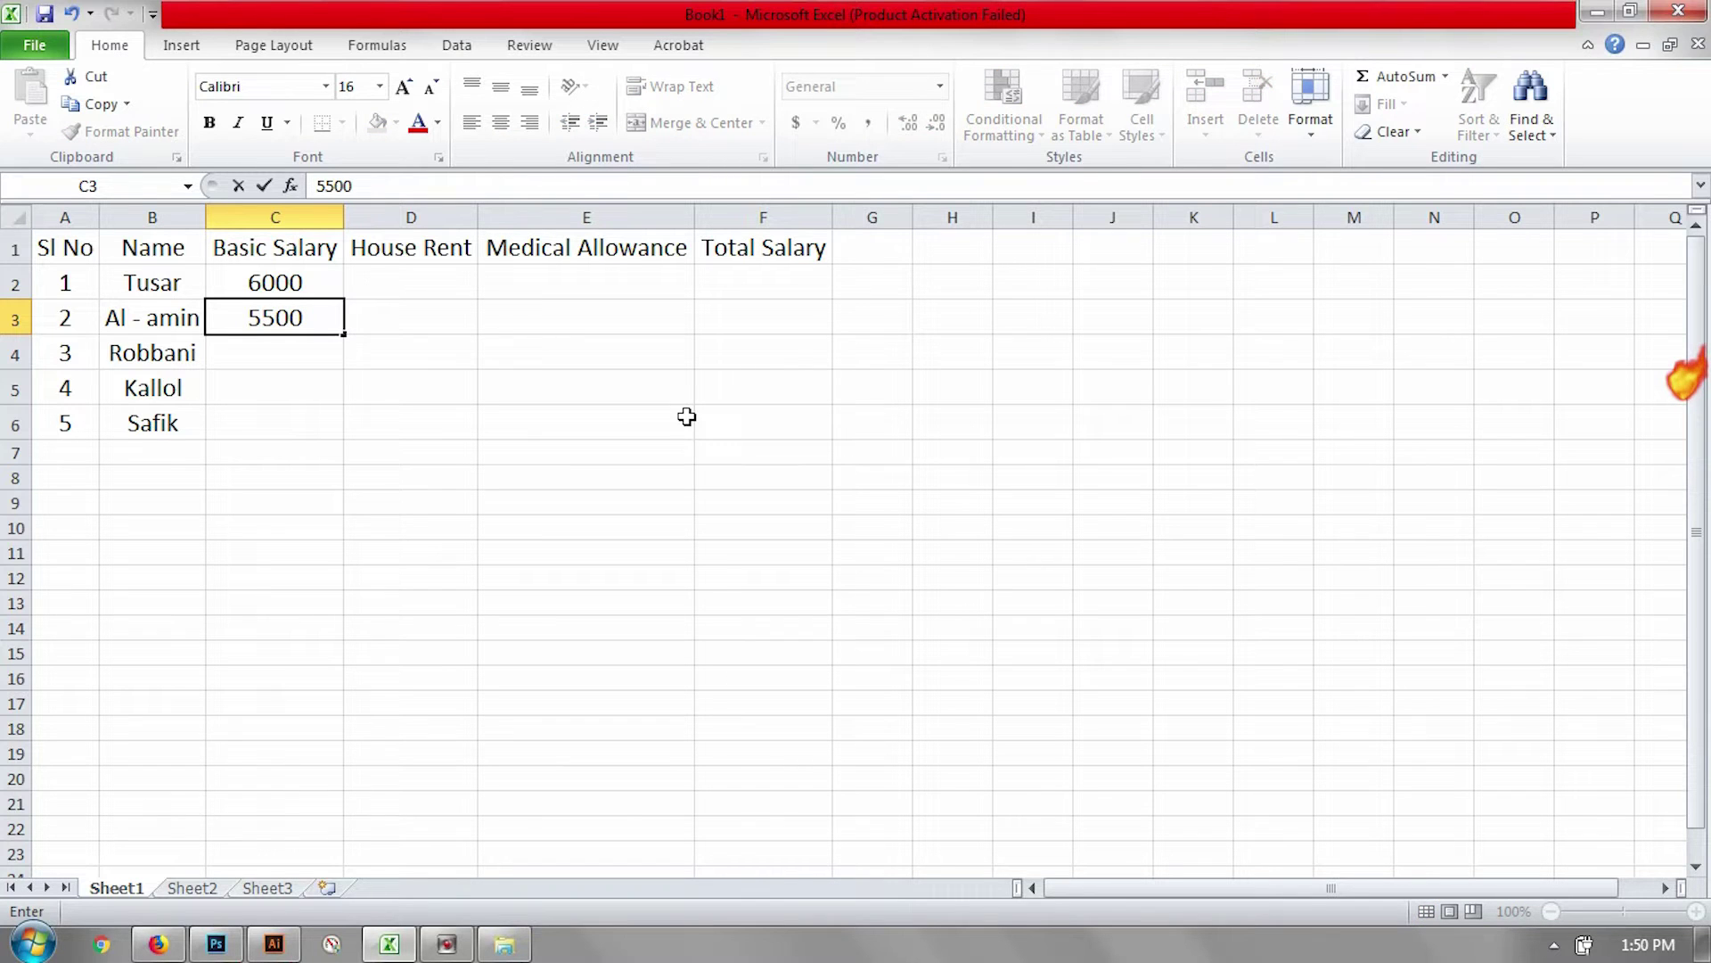
key(Return)
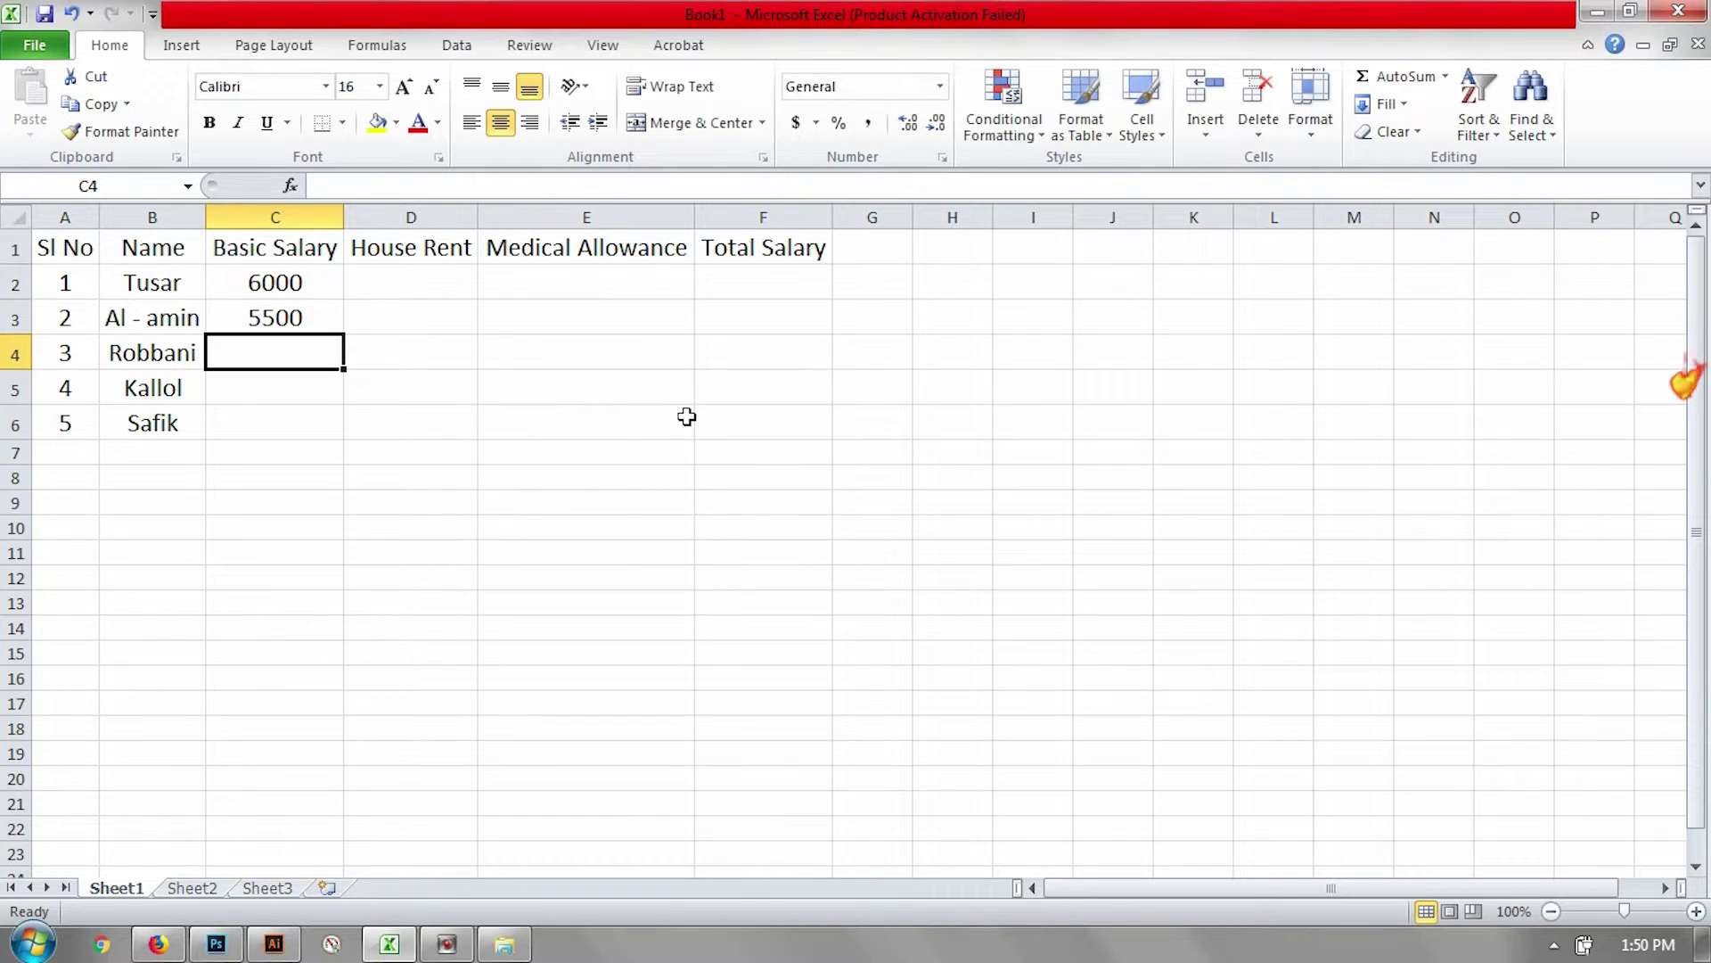
text(500)
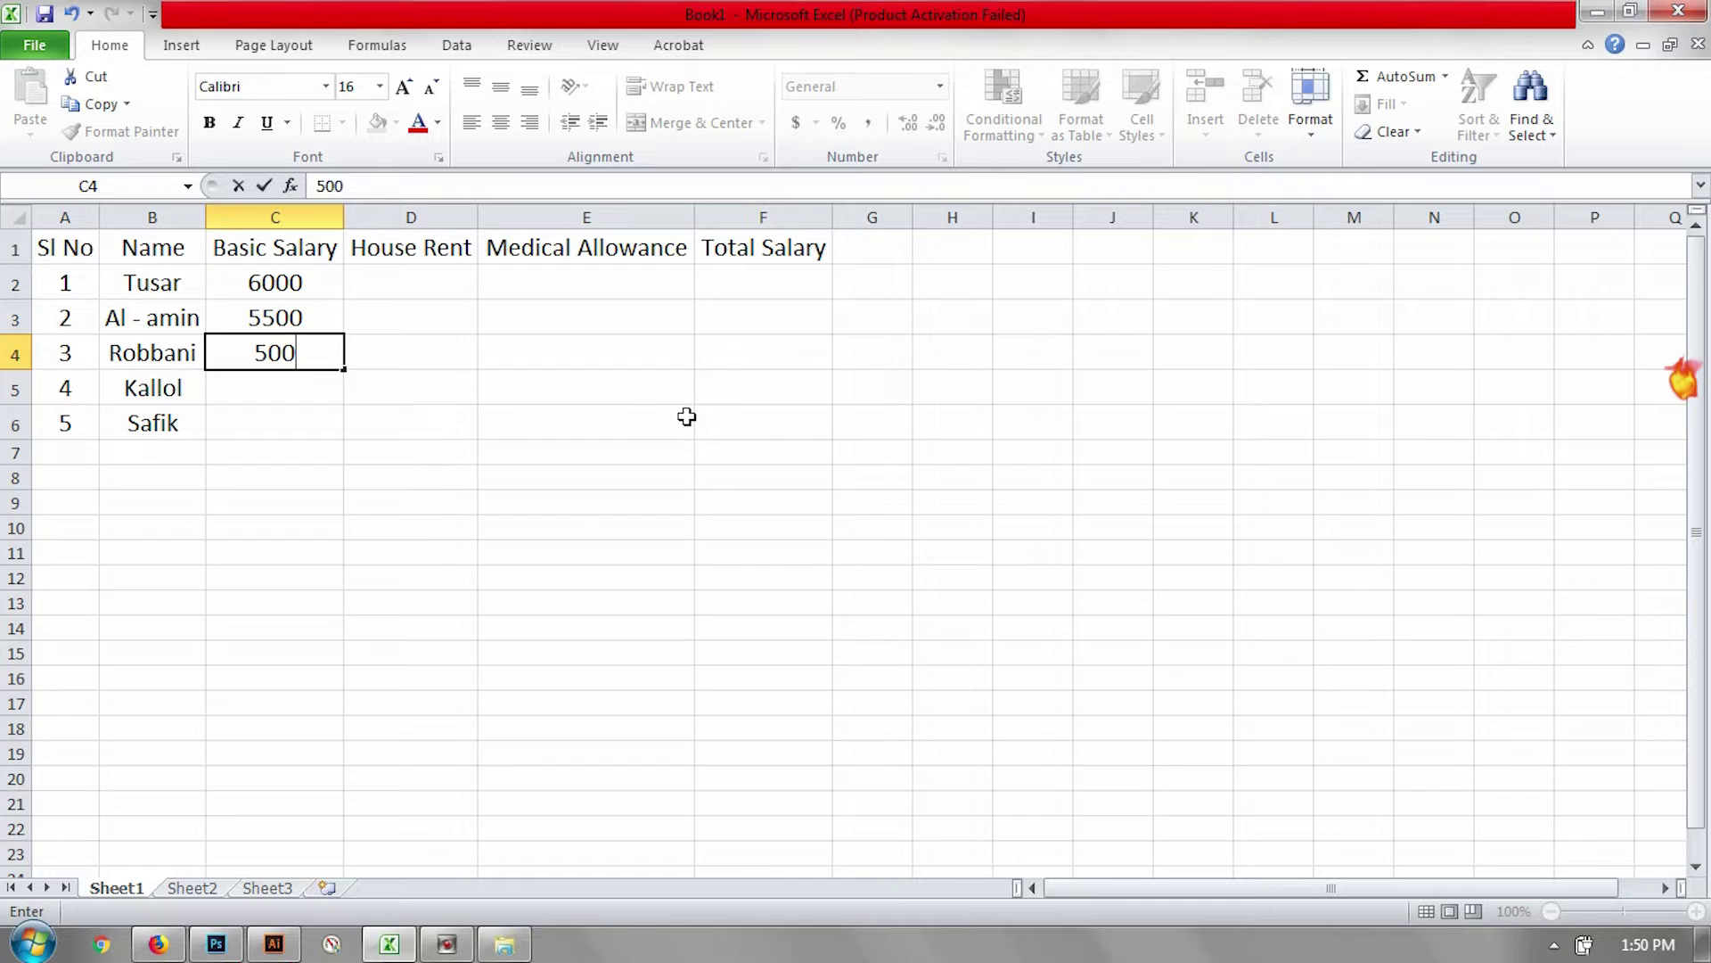
text(0)
key(Return)
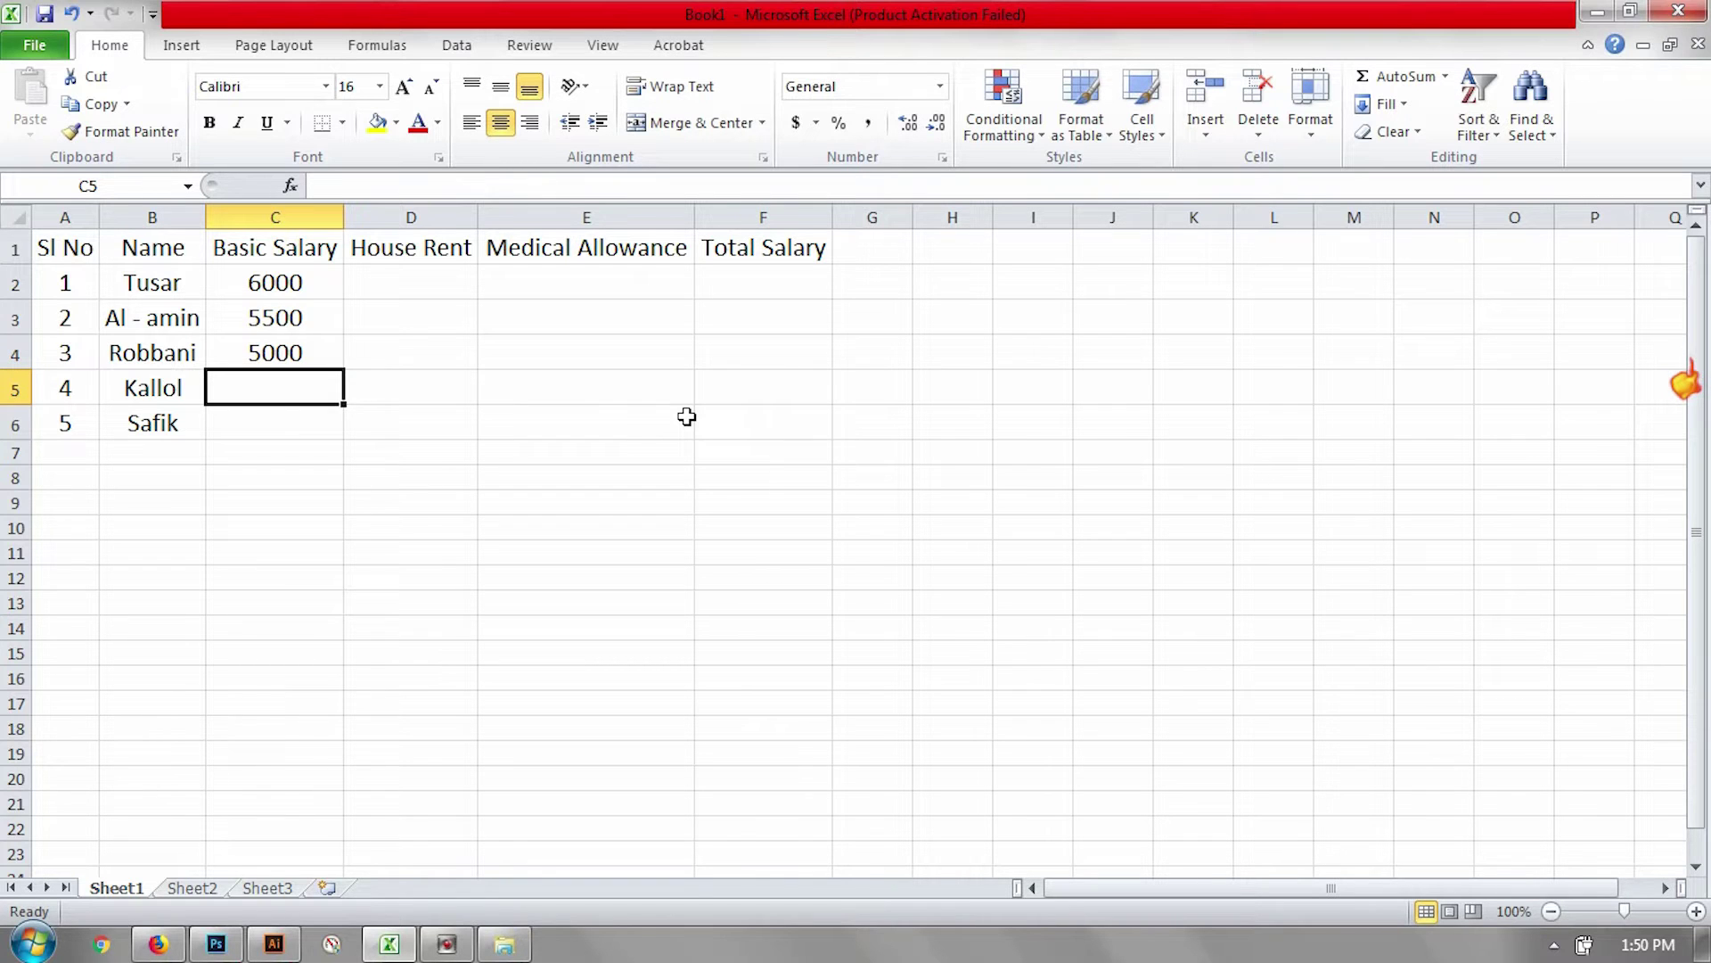
text(4000)
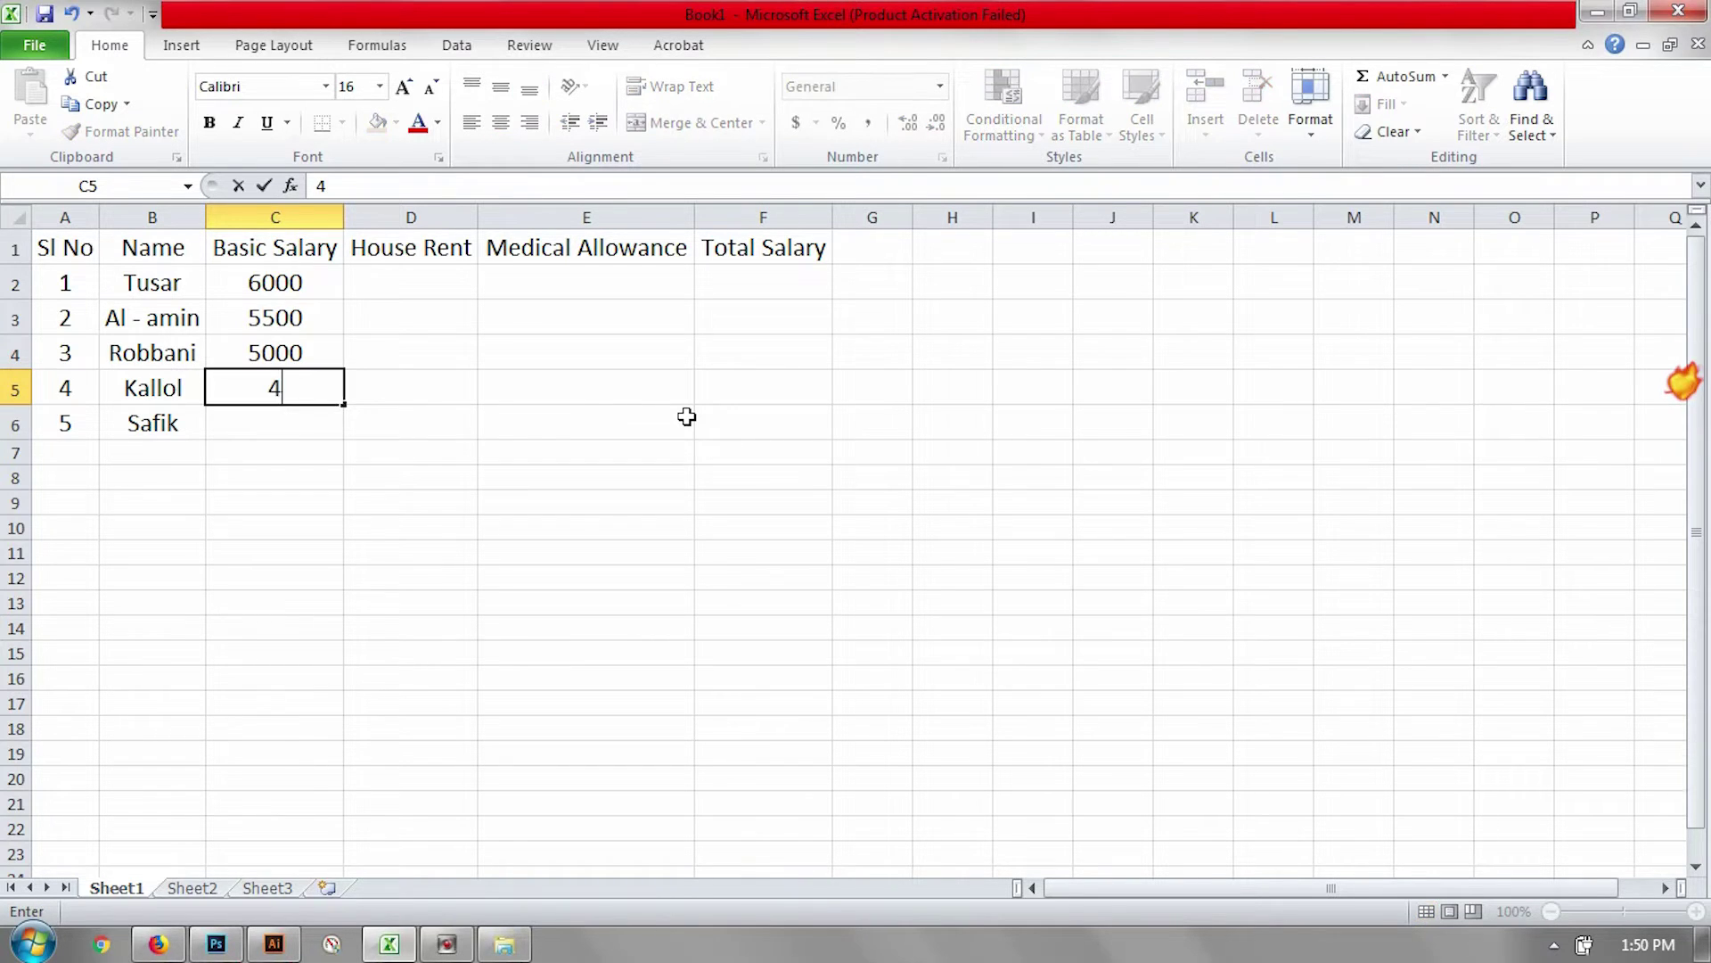
key(Return)
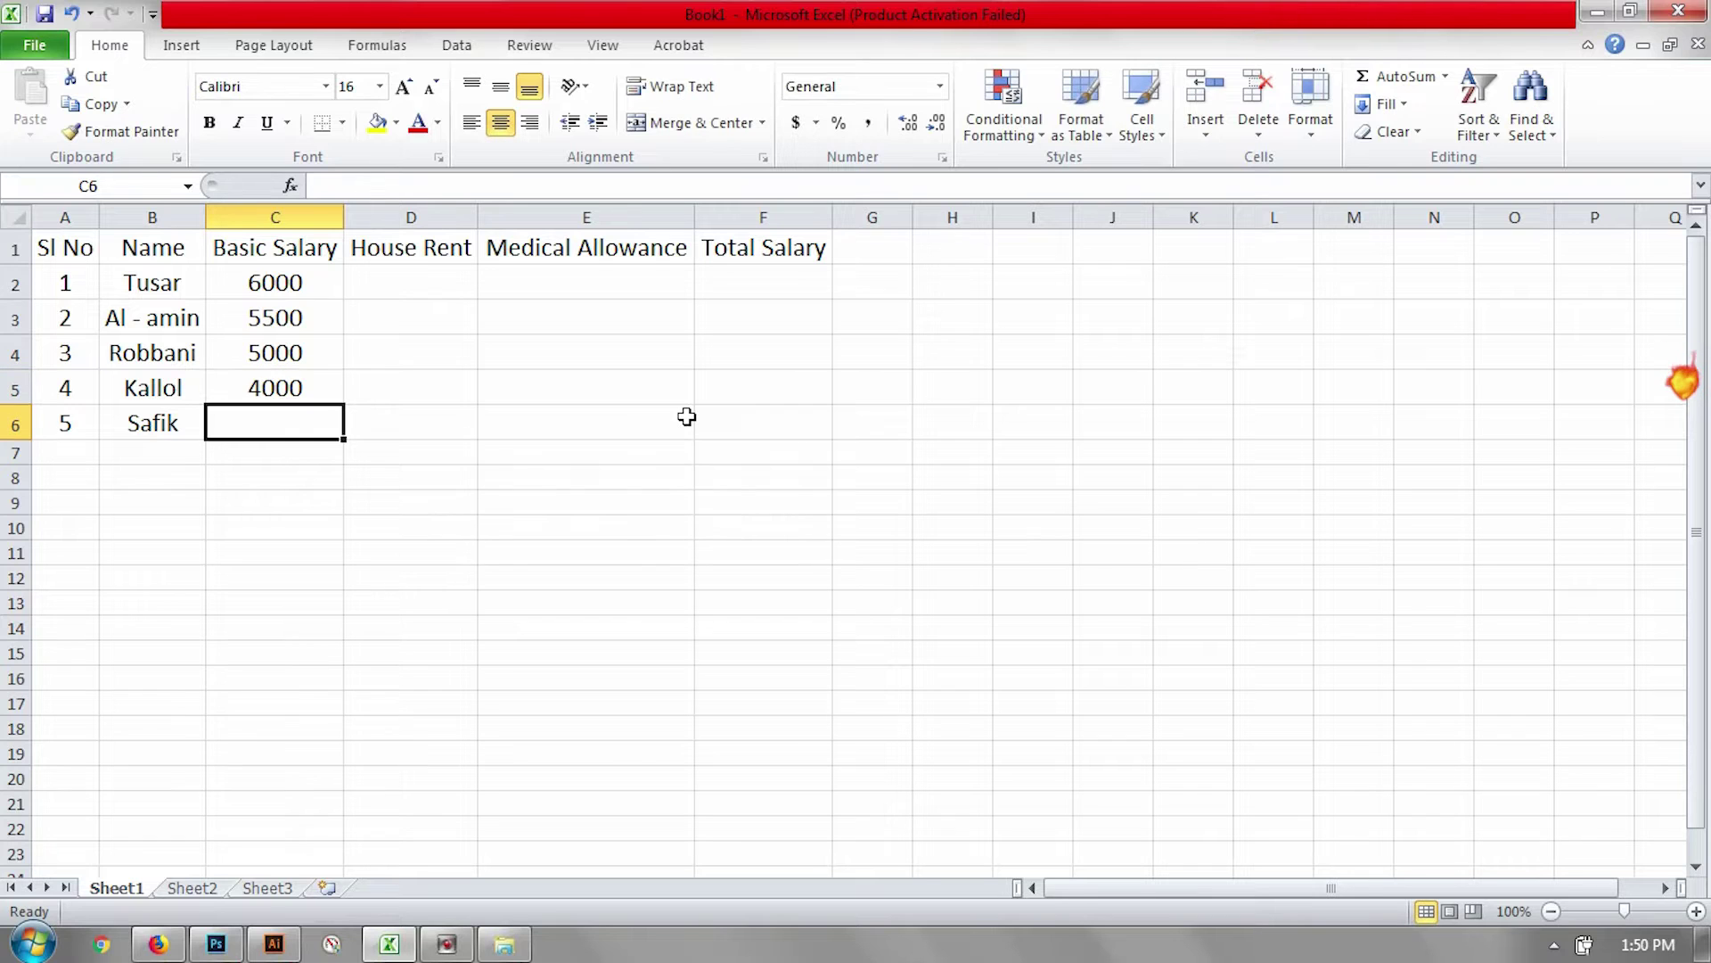
text(3)
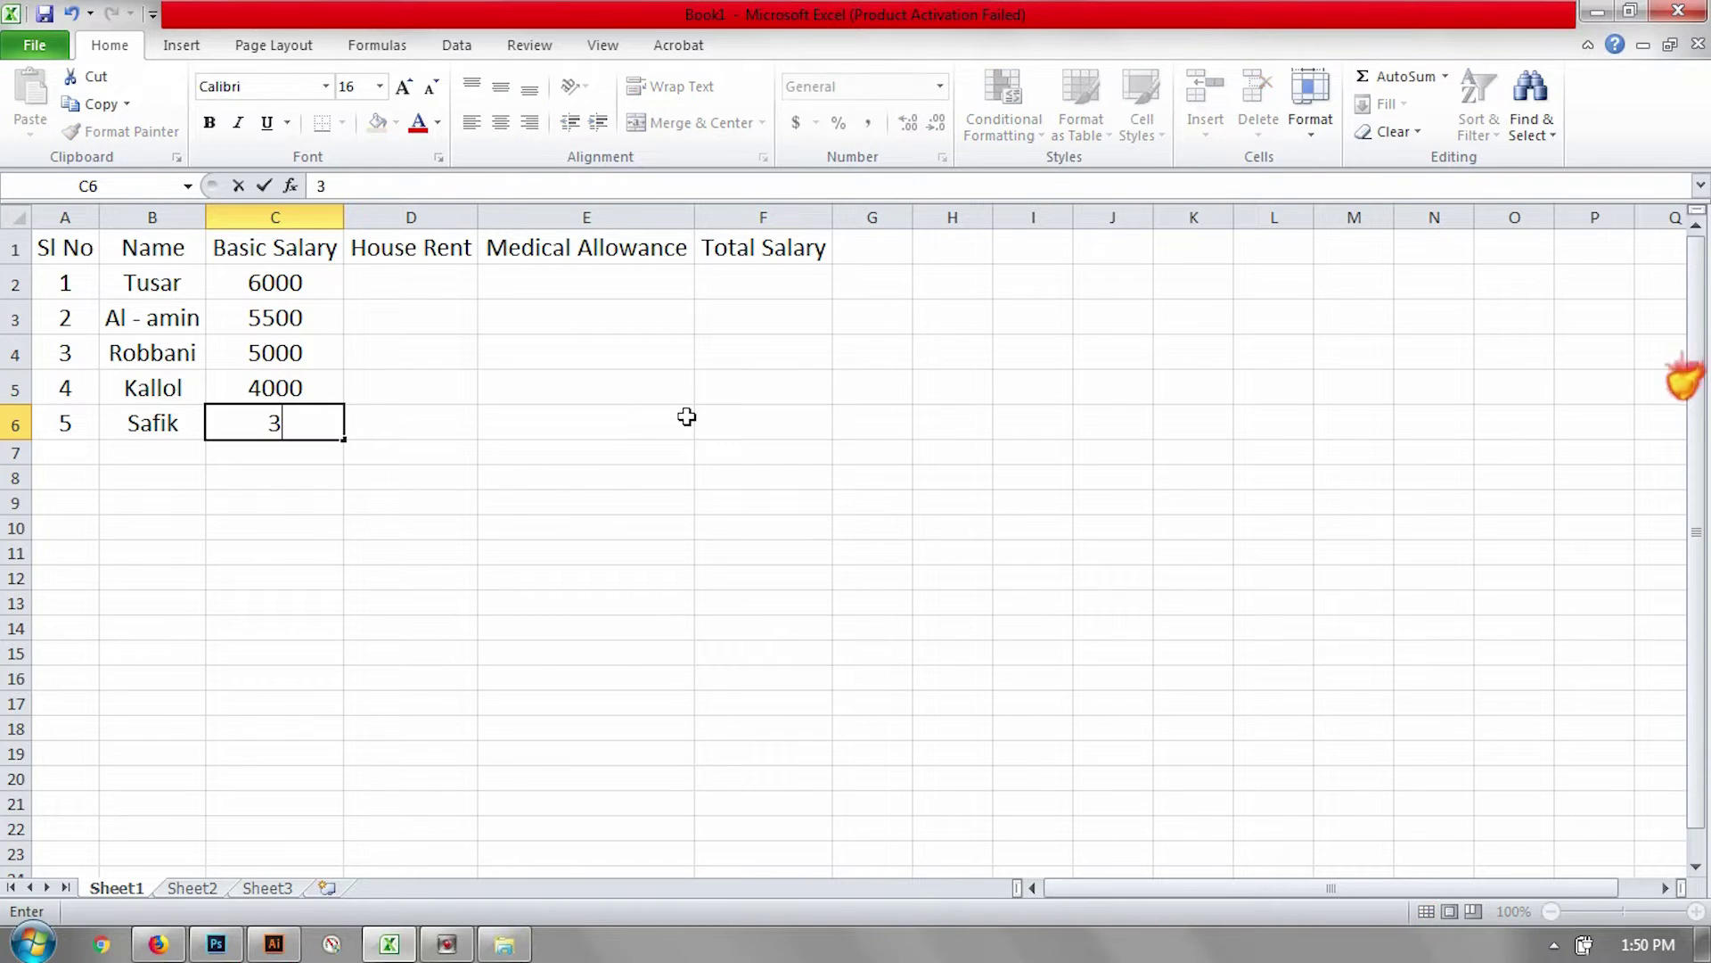
text(500)
key(Return)
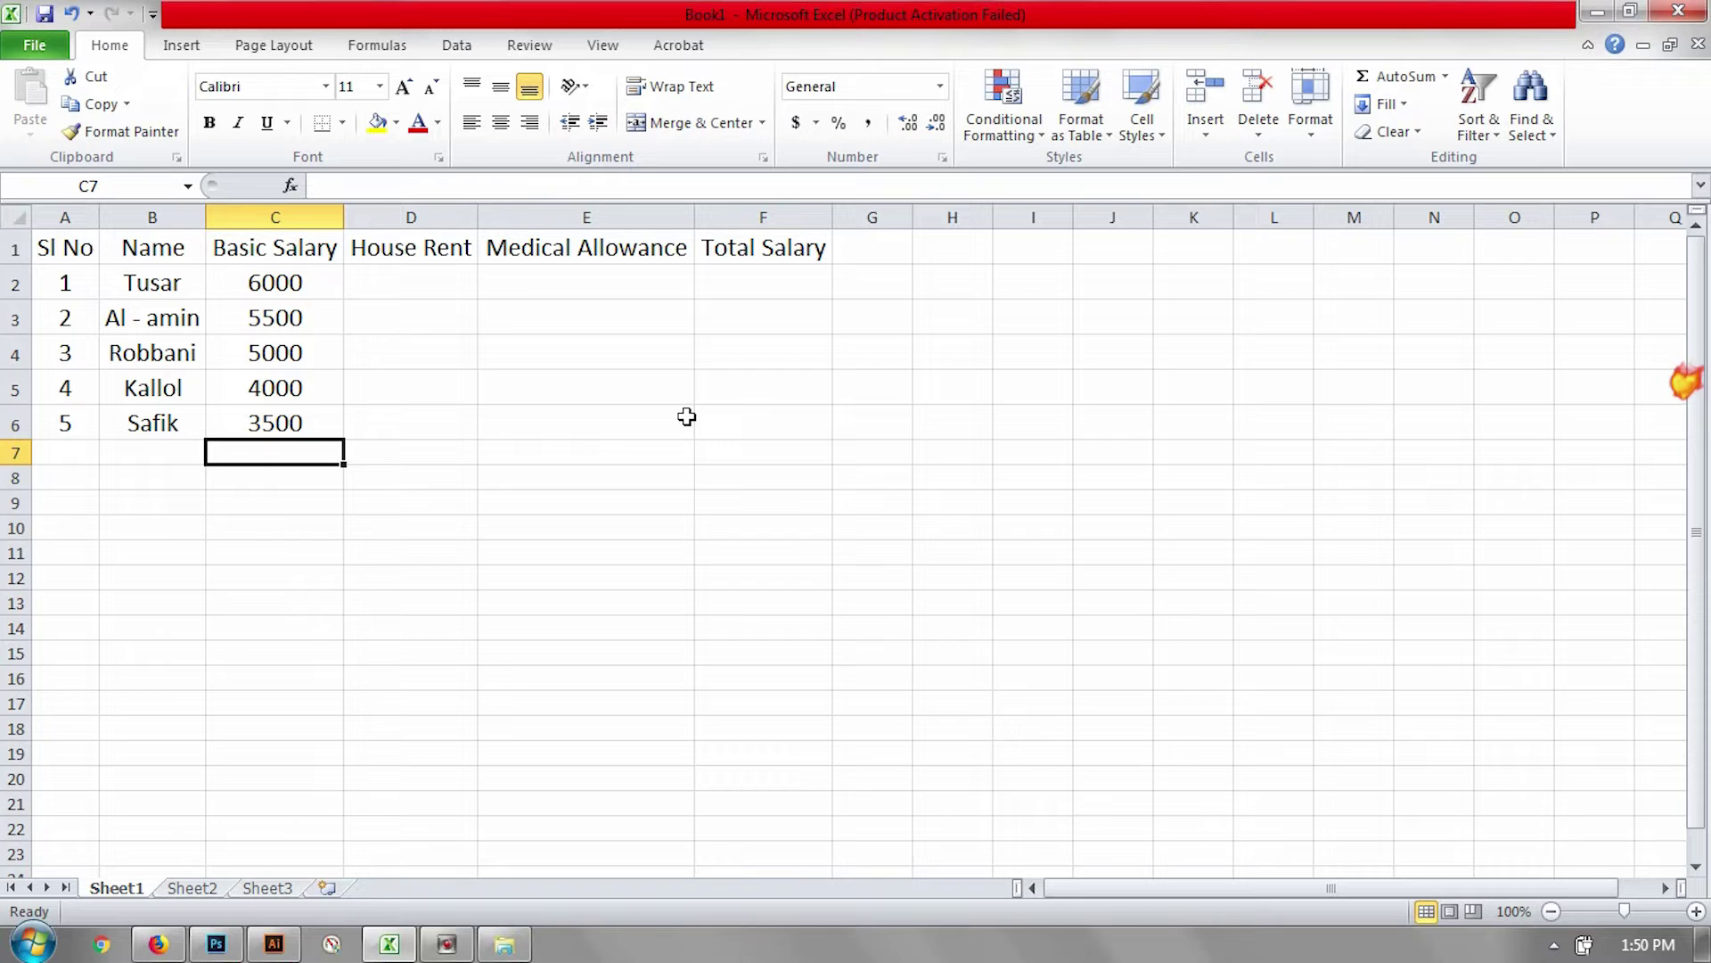
Calculate the first employee's house rent in D2 as 40% of the basic salary with =C2*40%
click(428, 292)
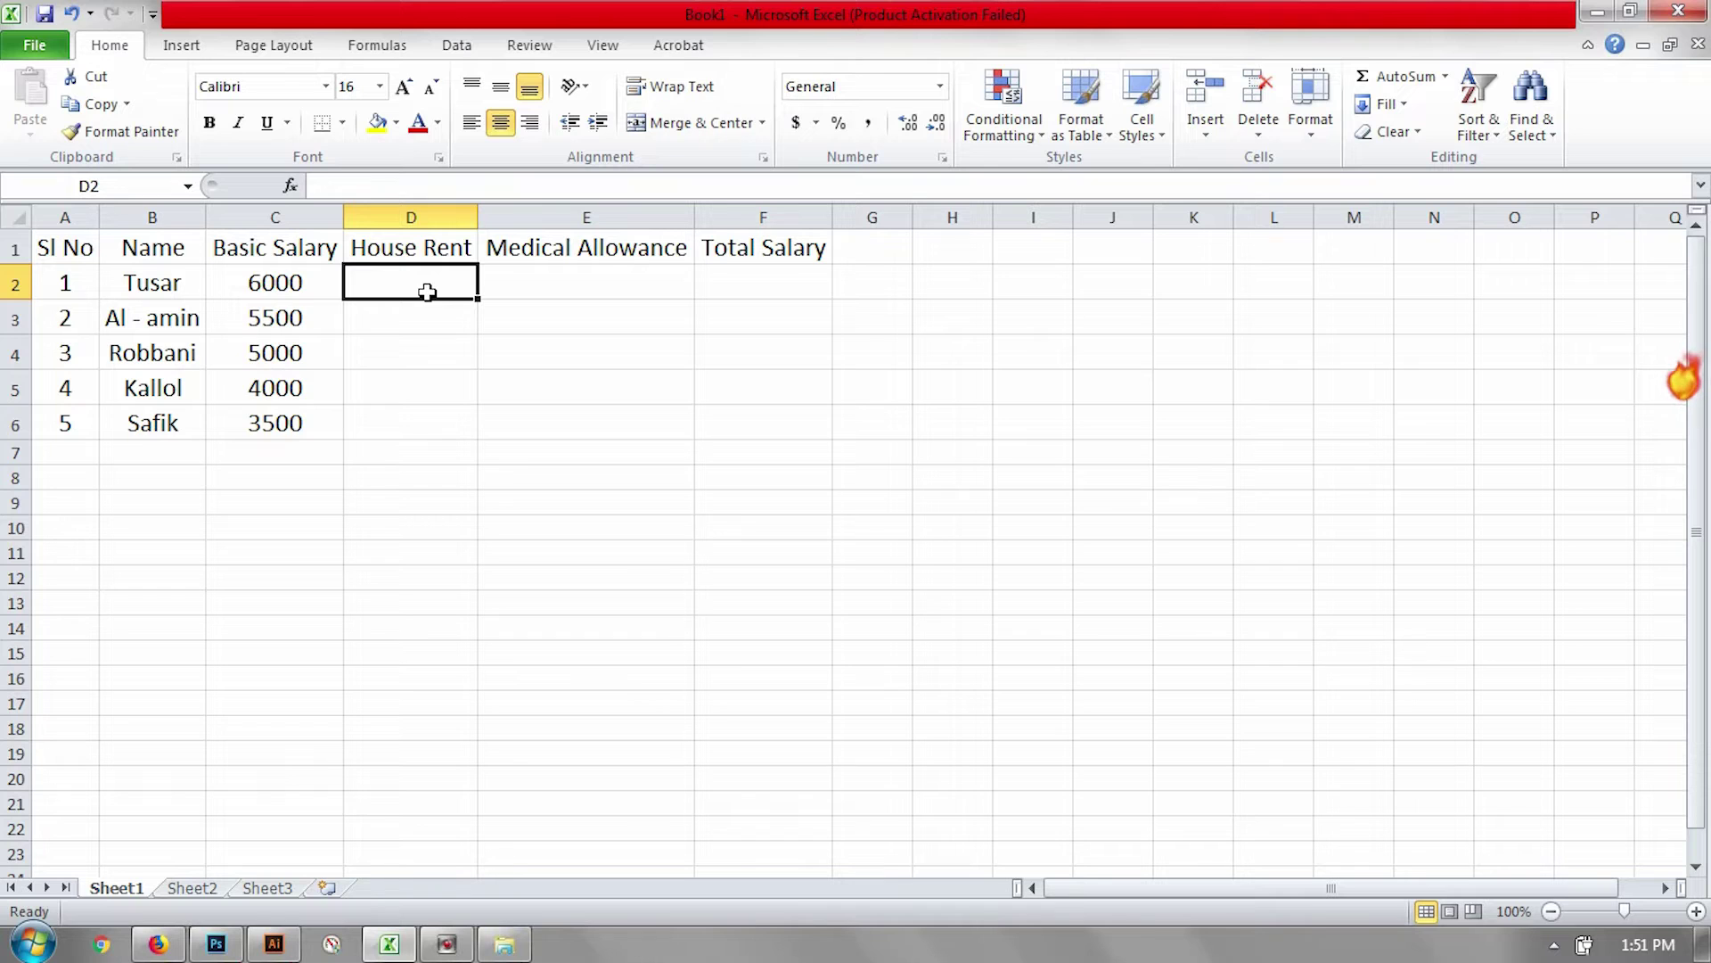
text(=)
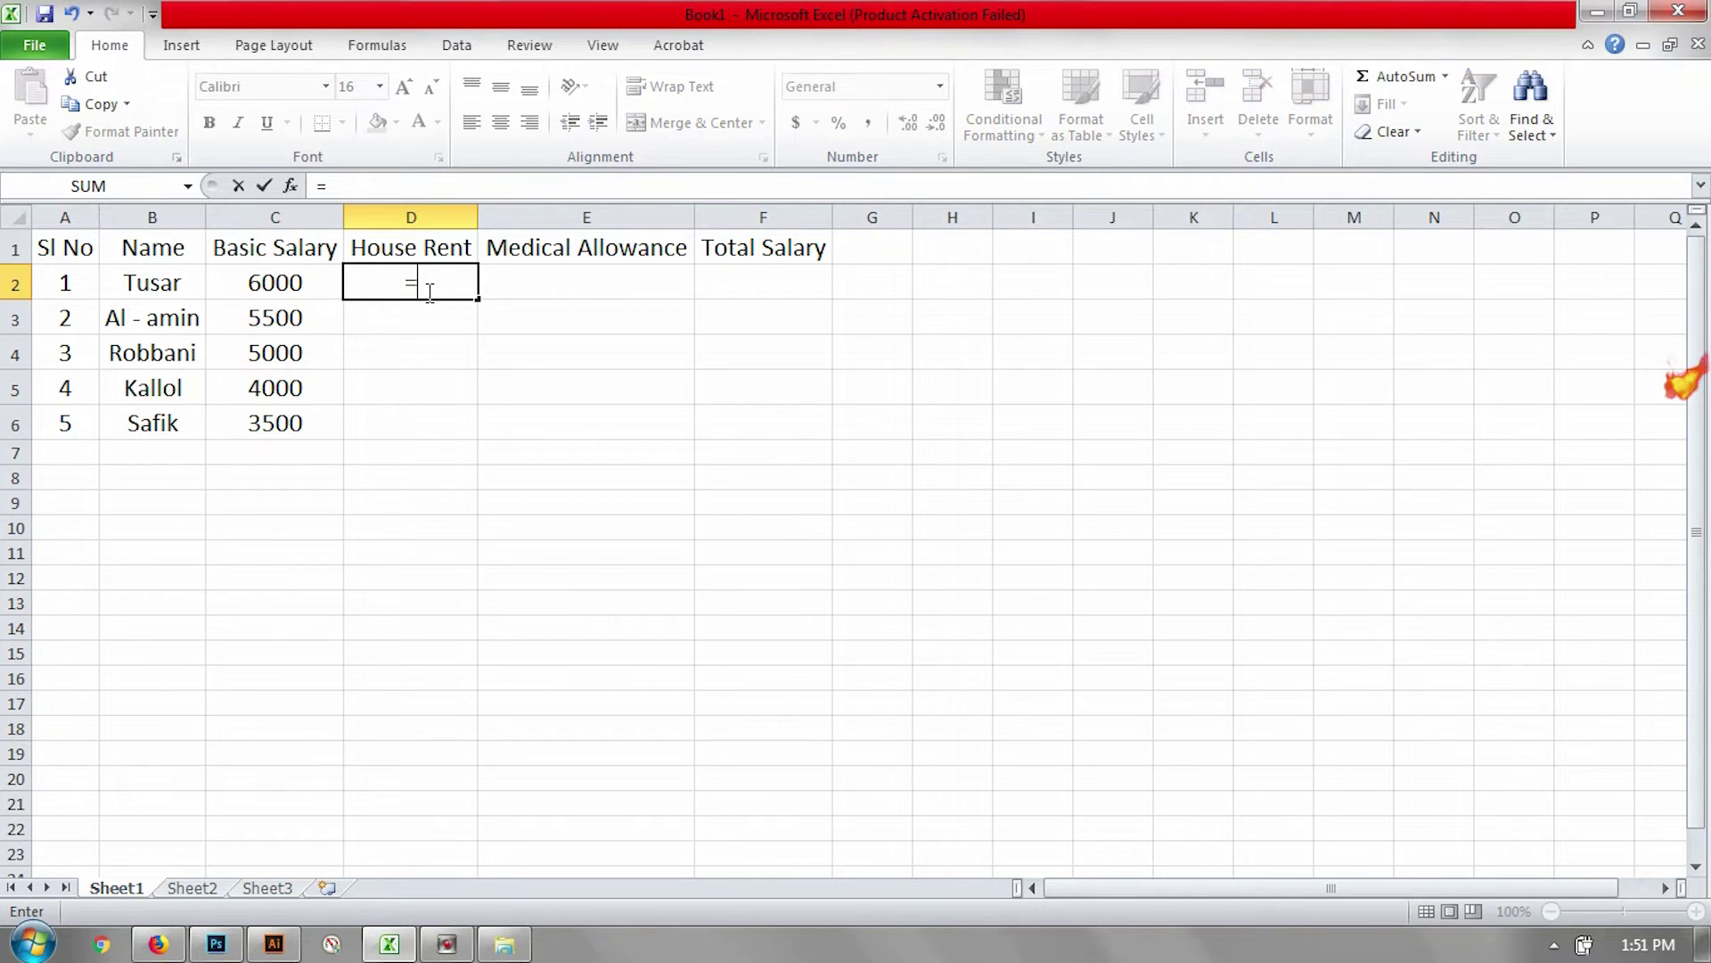
click(260, 283)
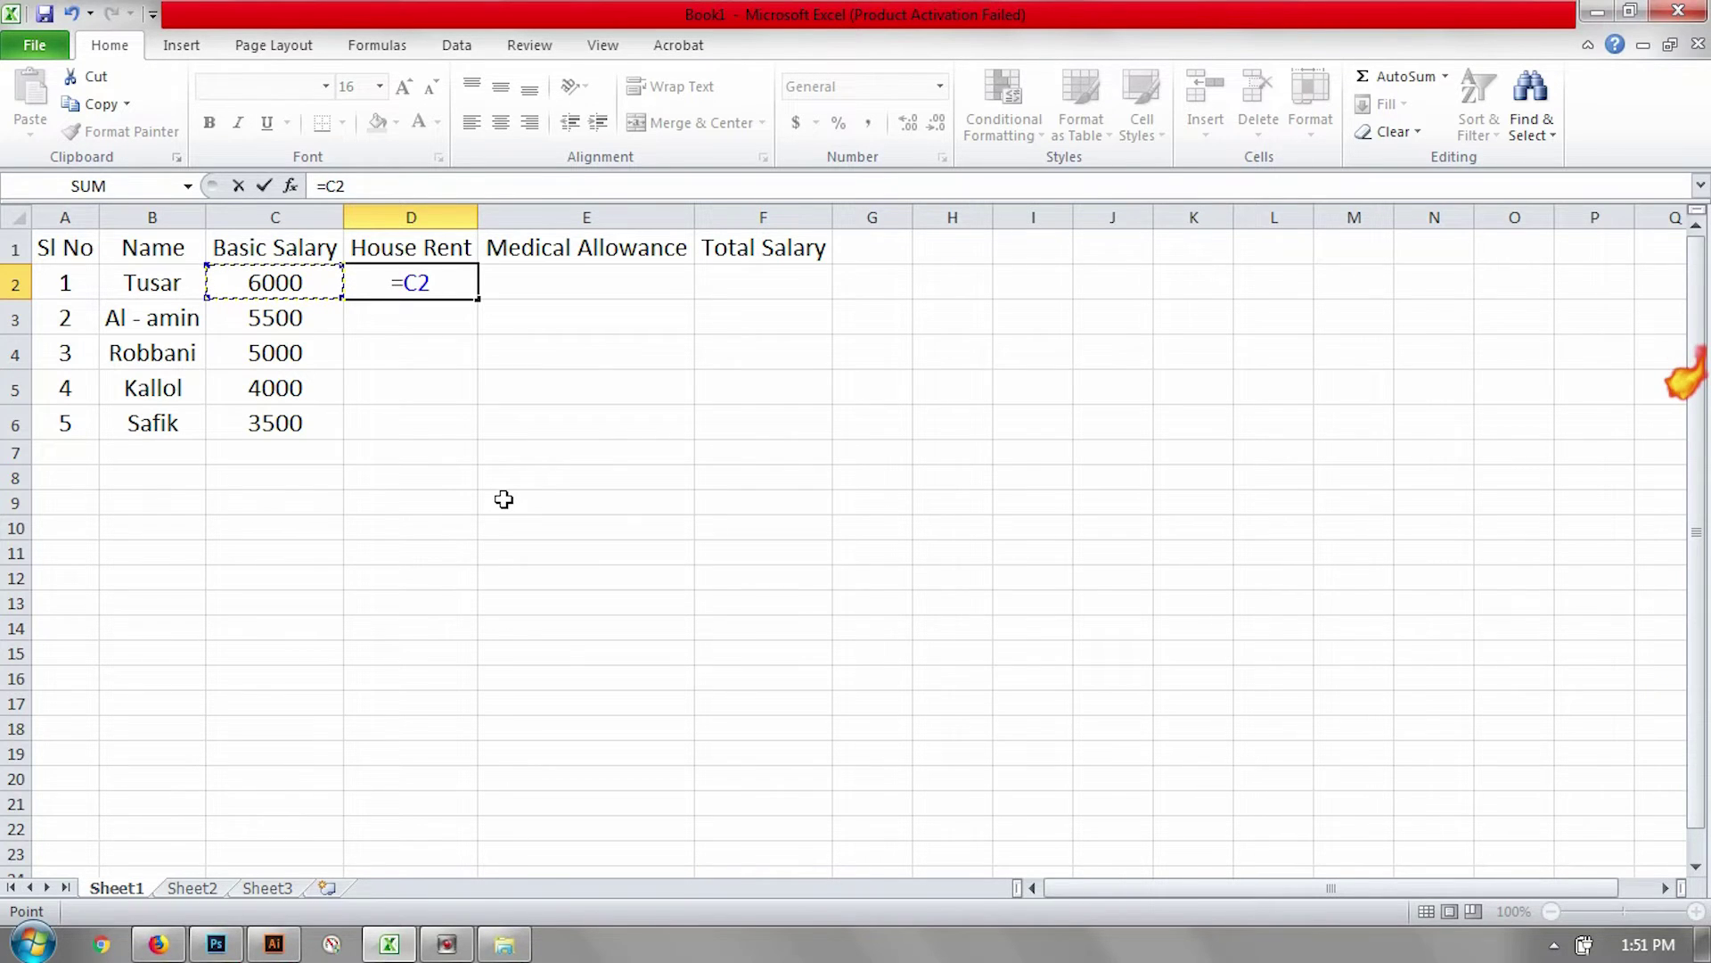
text(*)
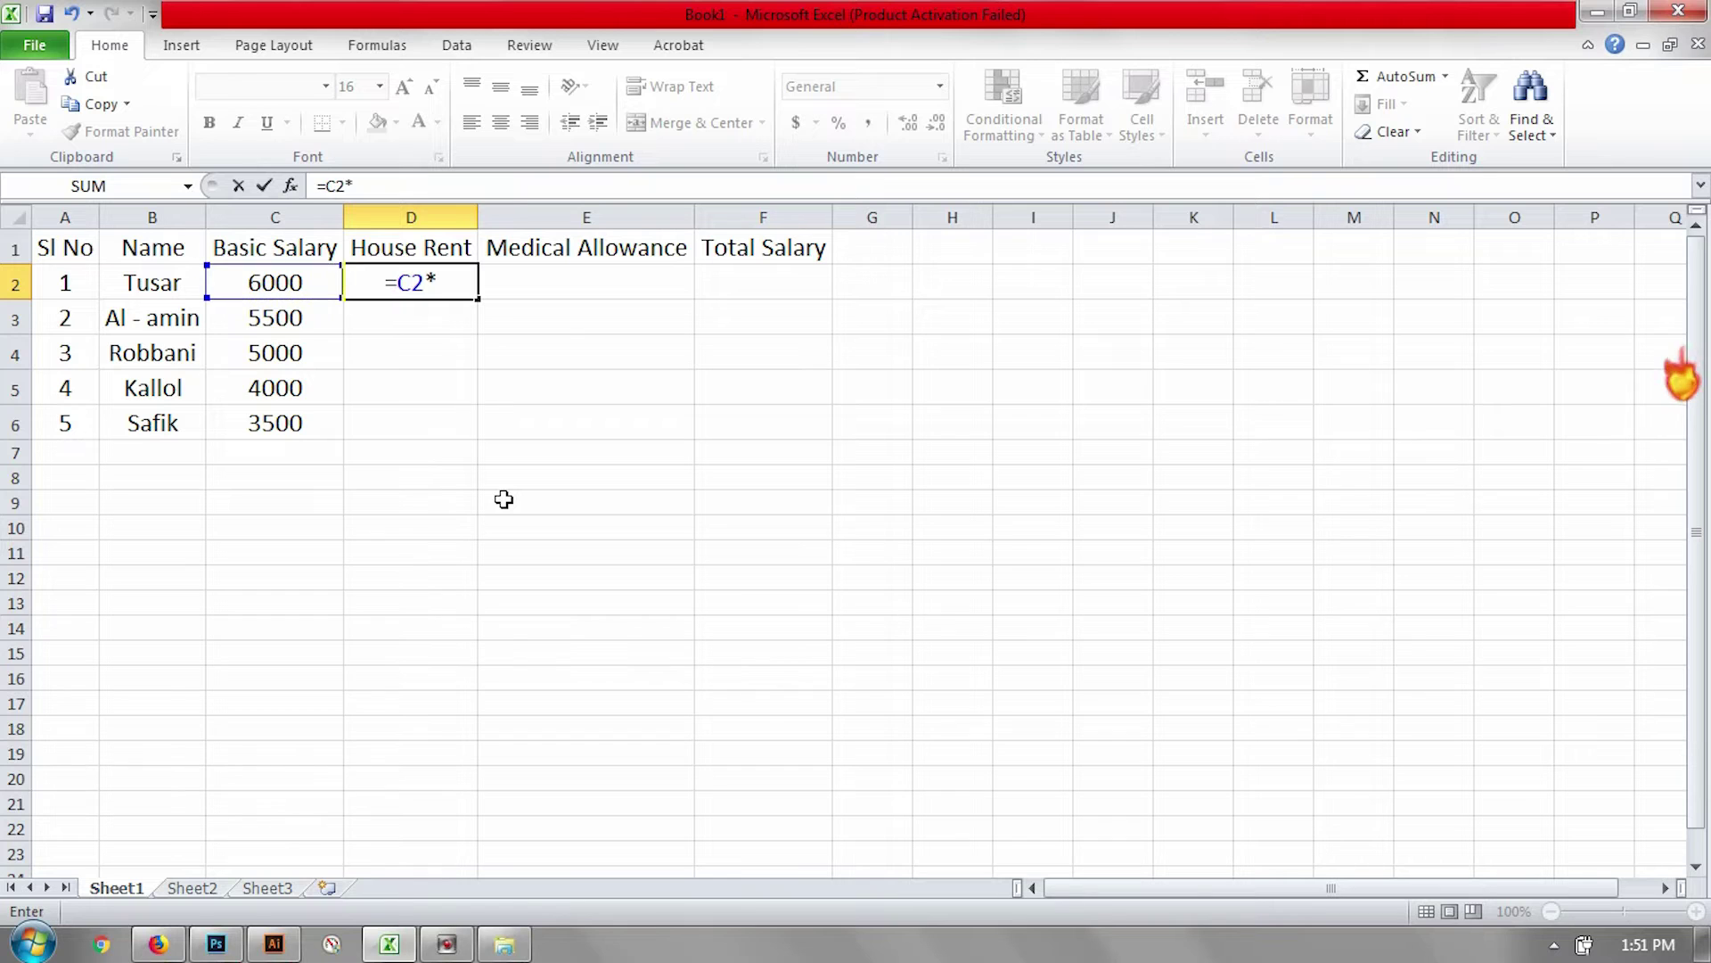
text(40)
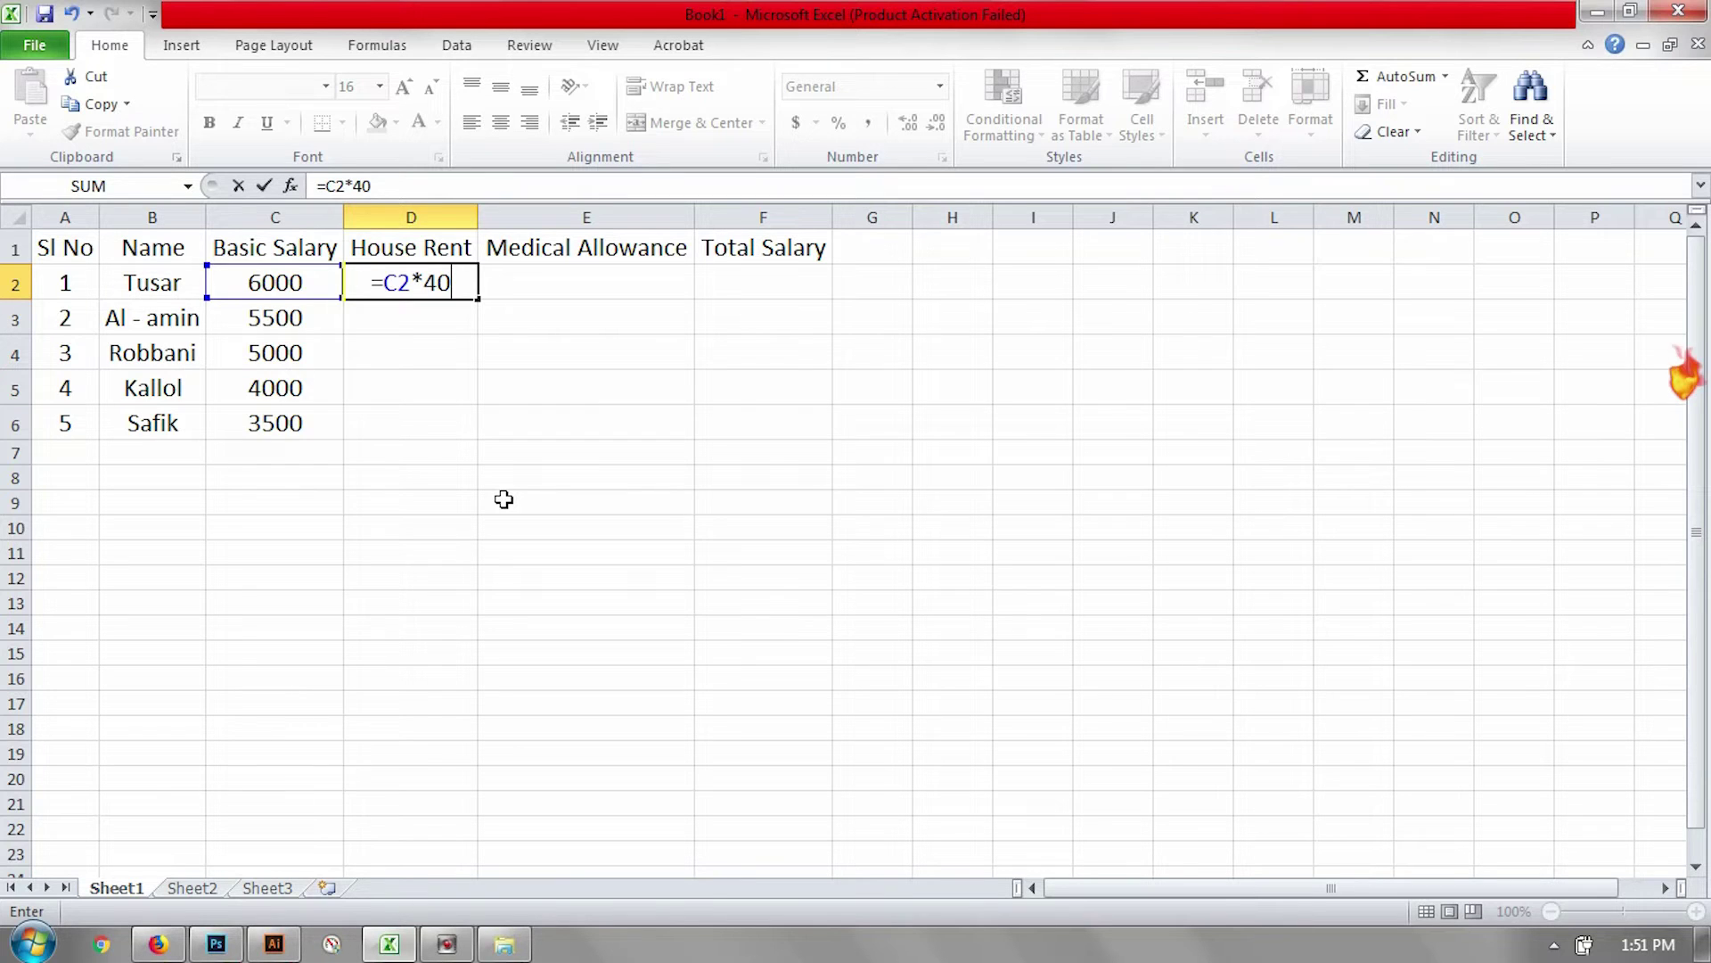
text(%)
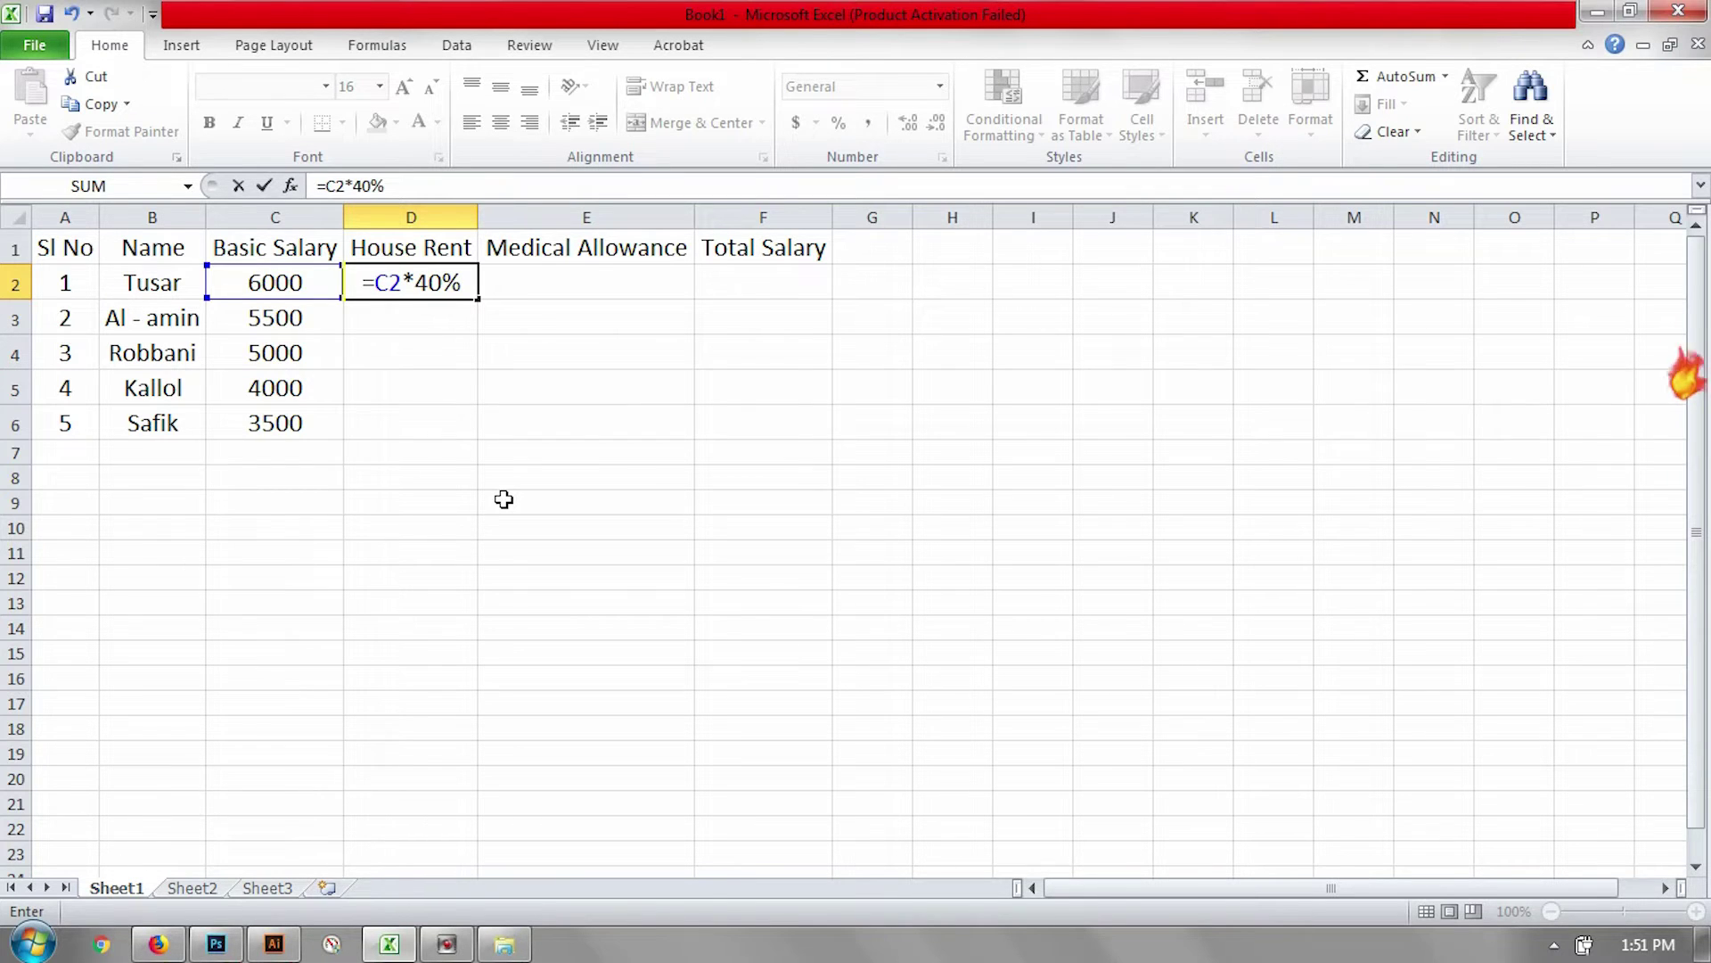
key(Return)
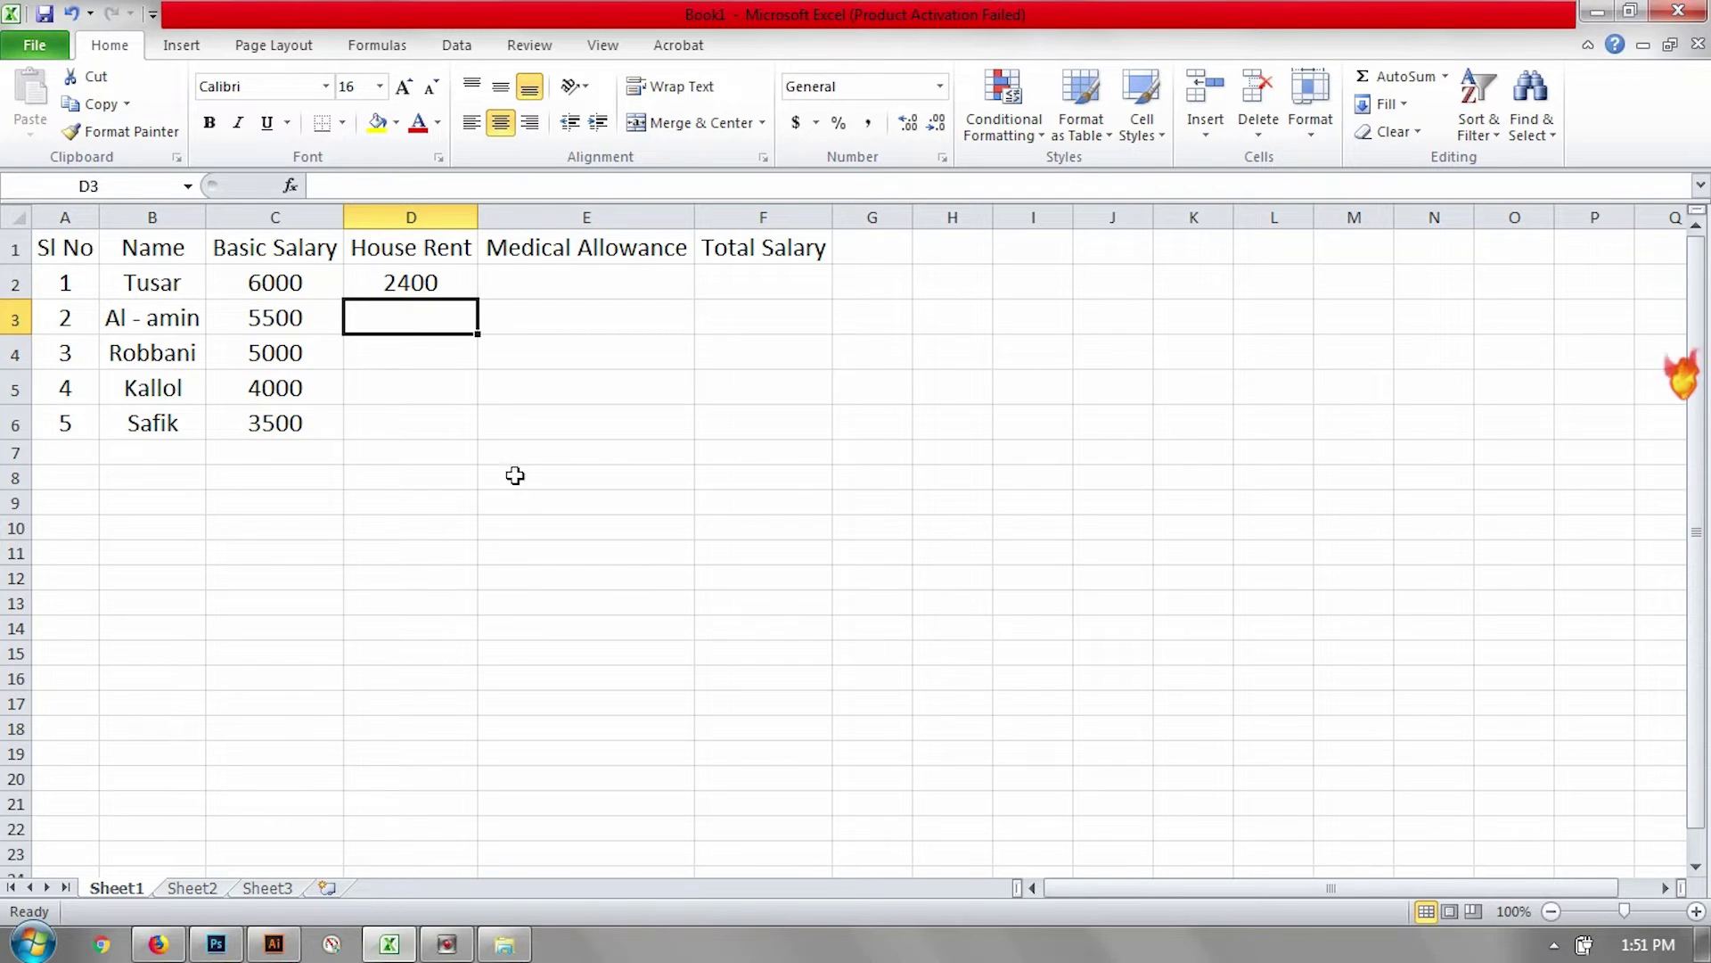
Calculate the second employee's house rent in D3 with the formula =C3*40%
text(=)
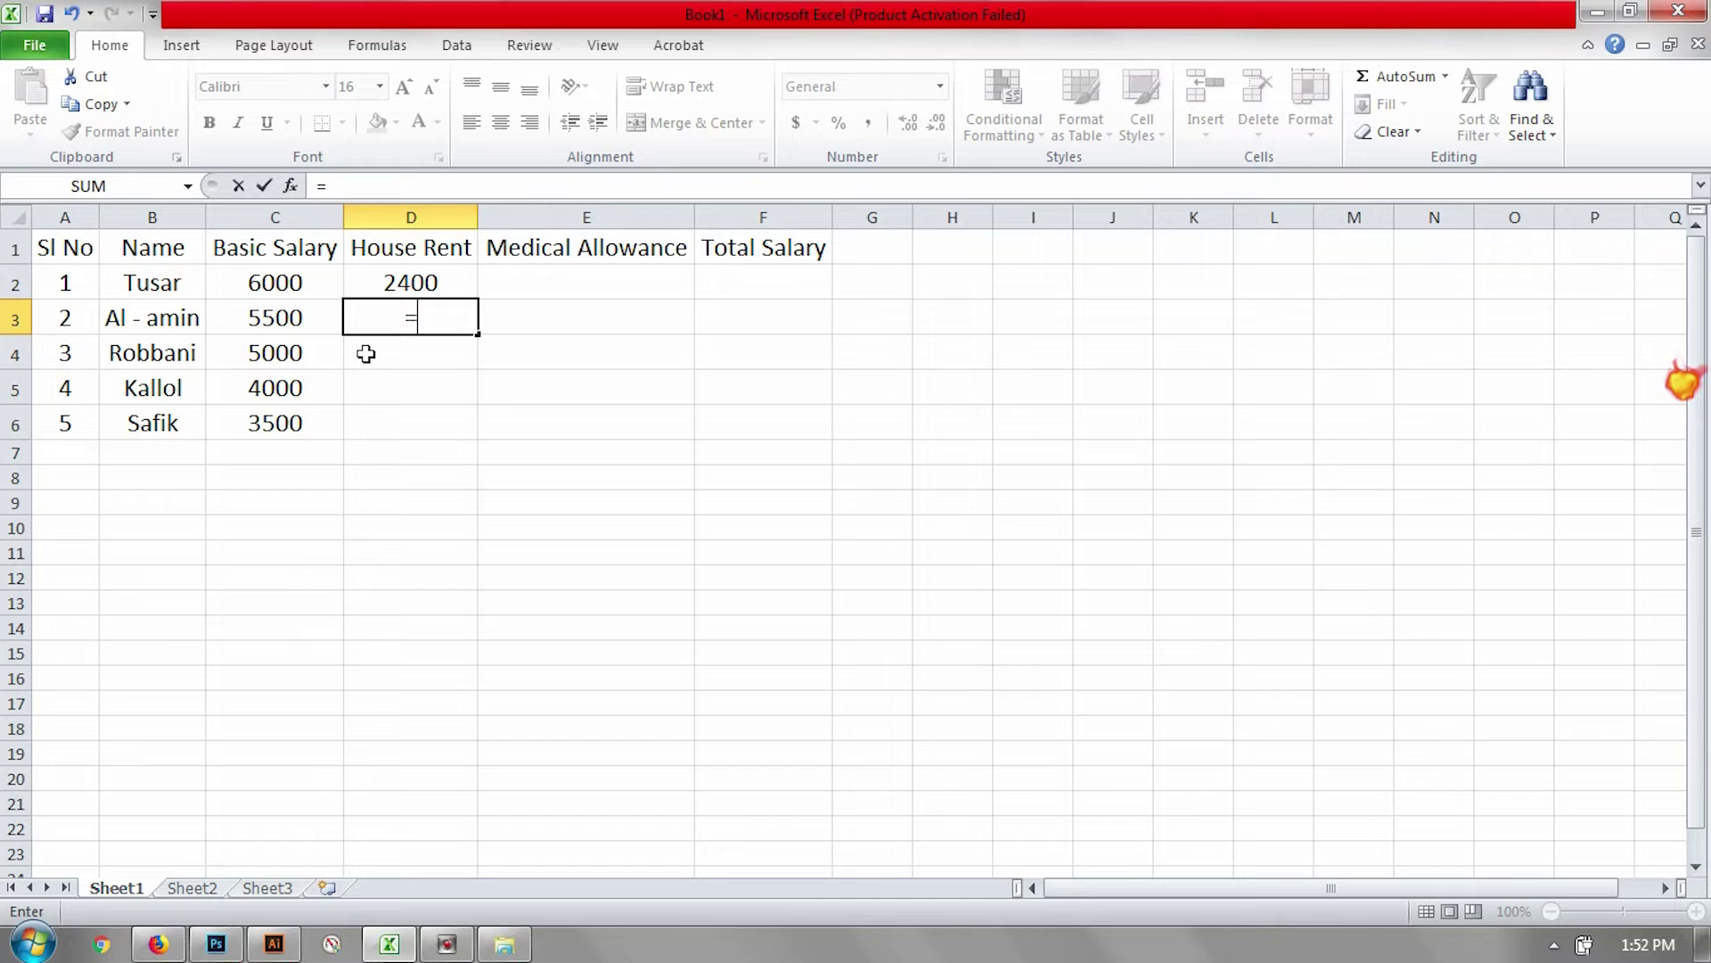
click(283, 315)
text(*)
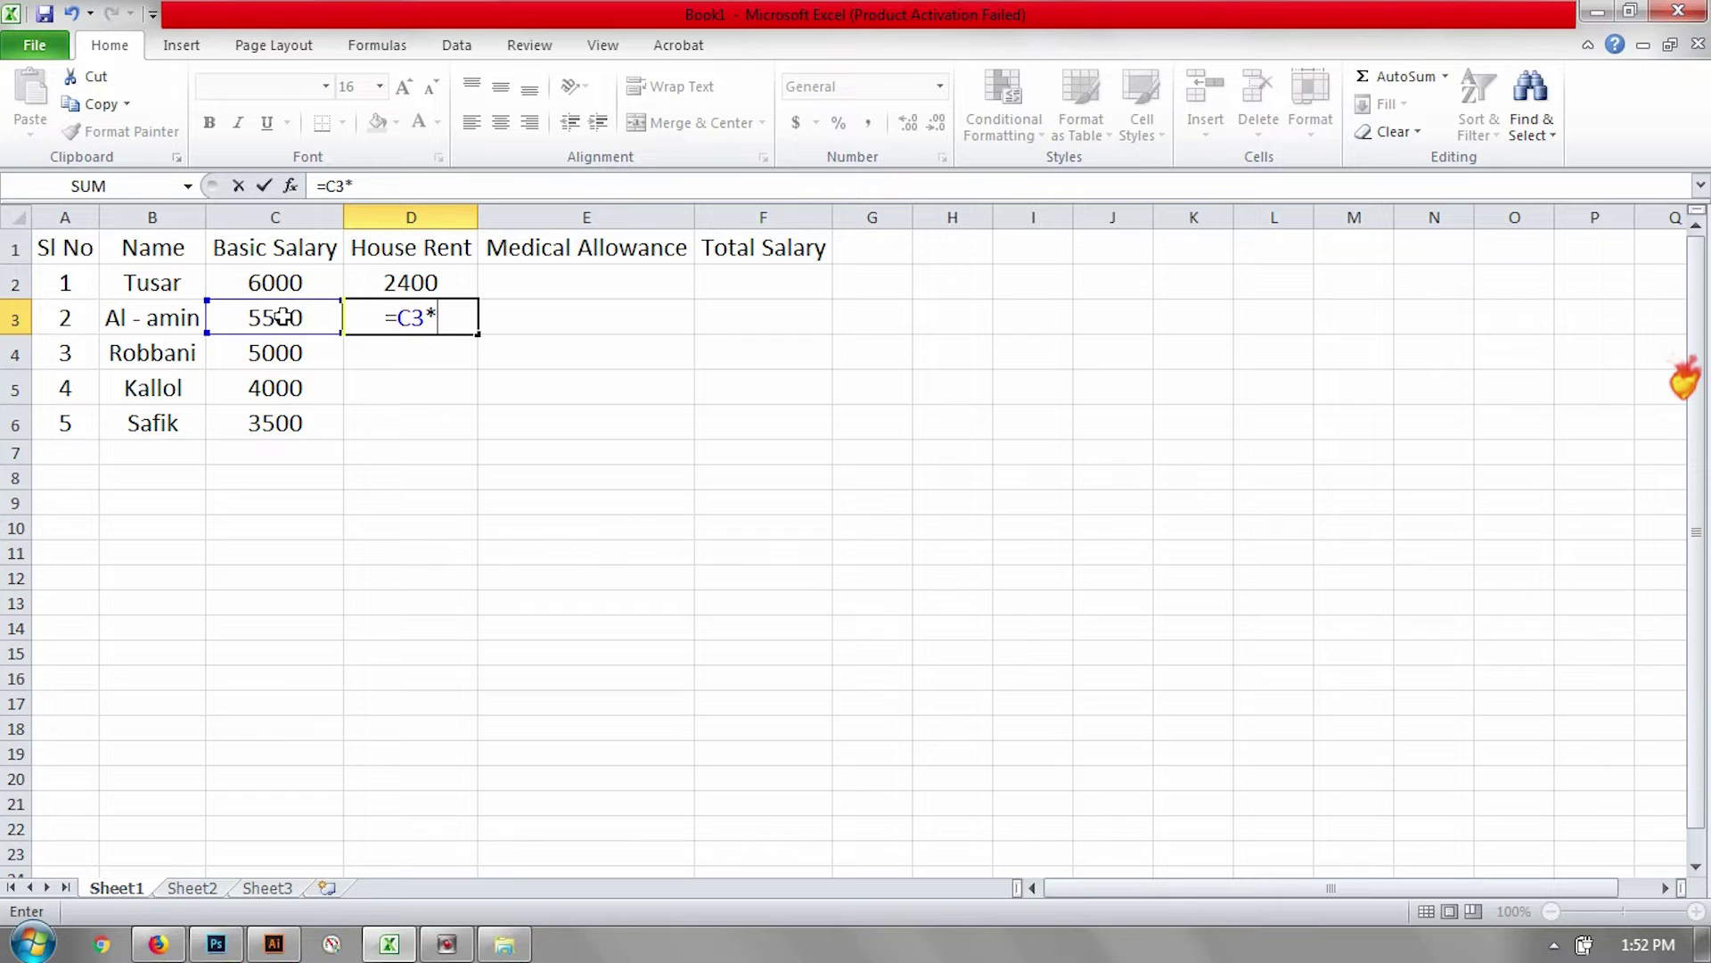
text(40%)
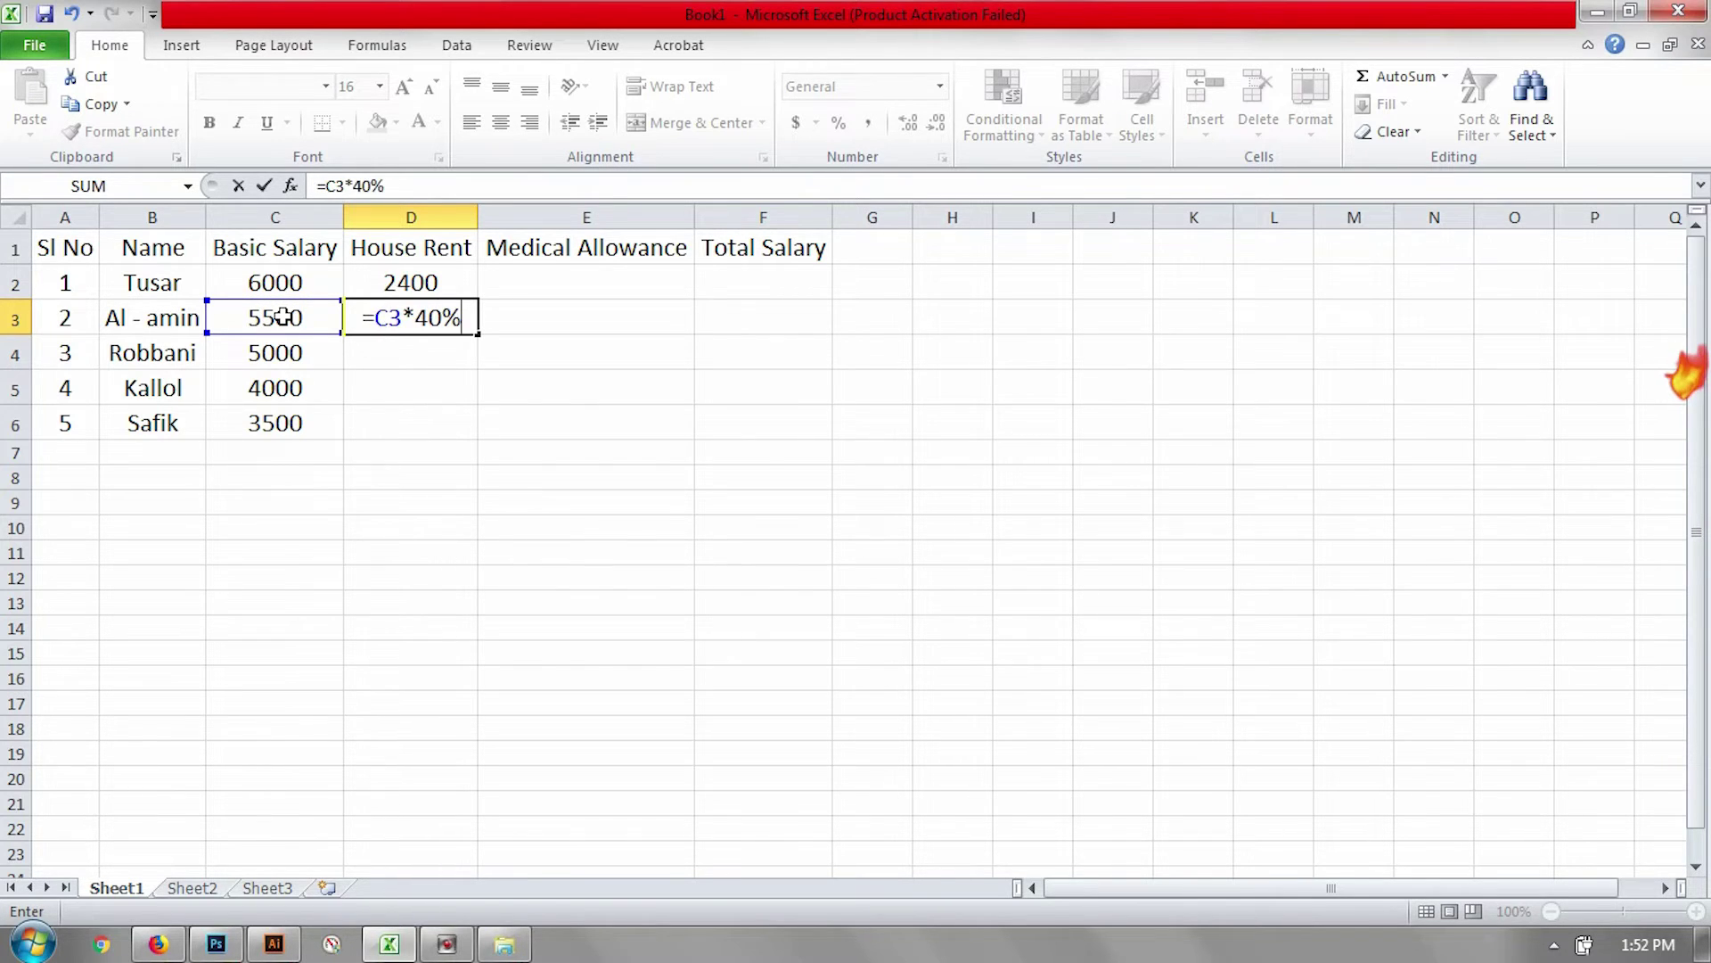
key(Return)
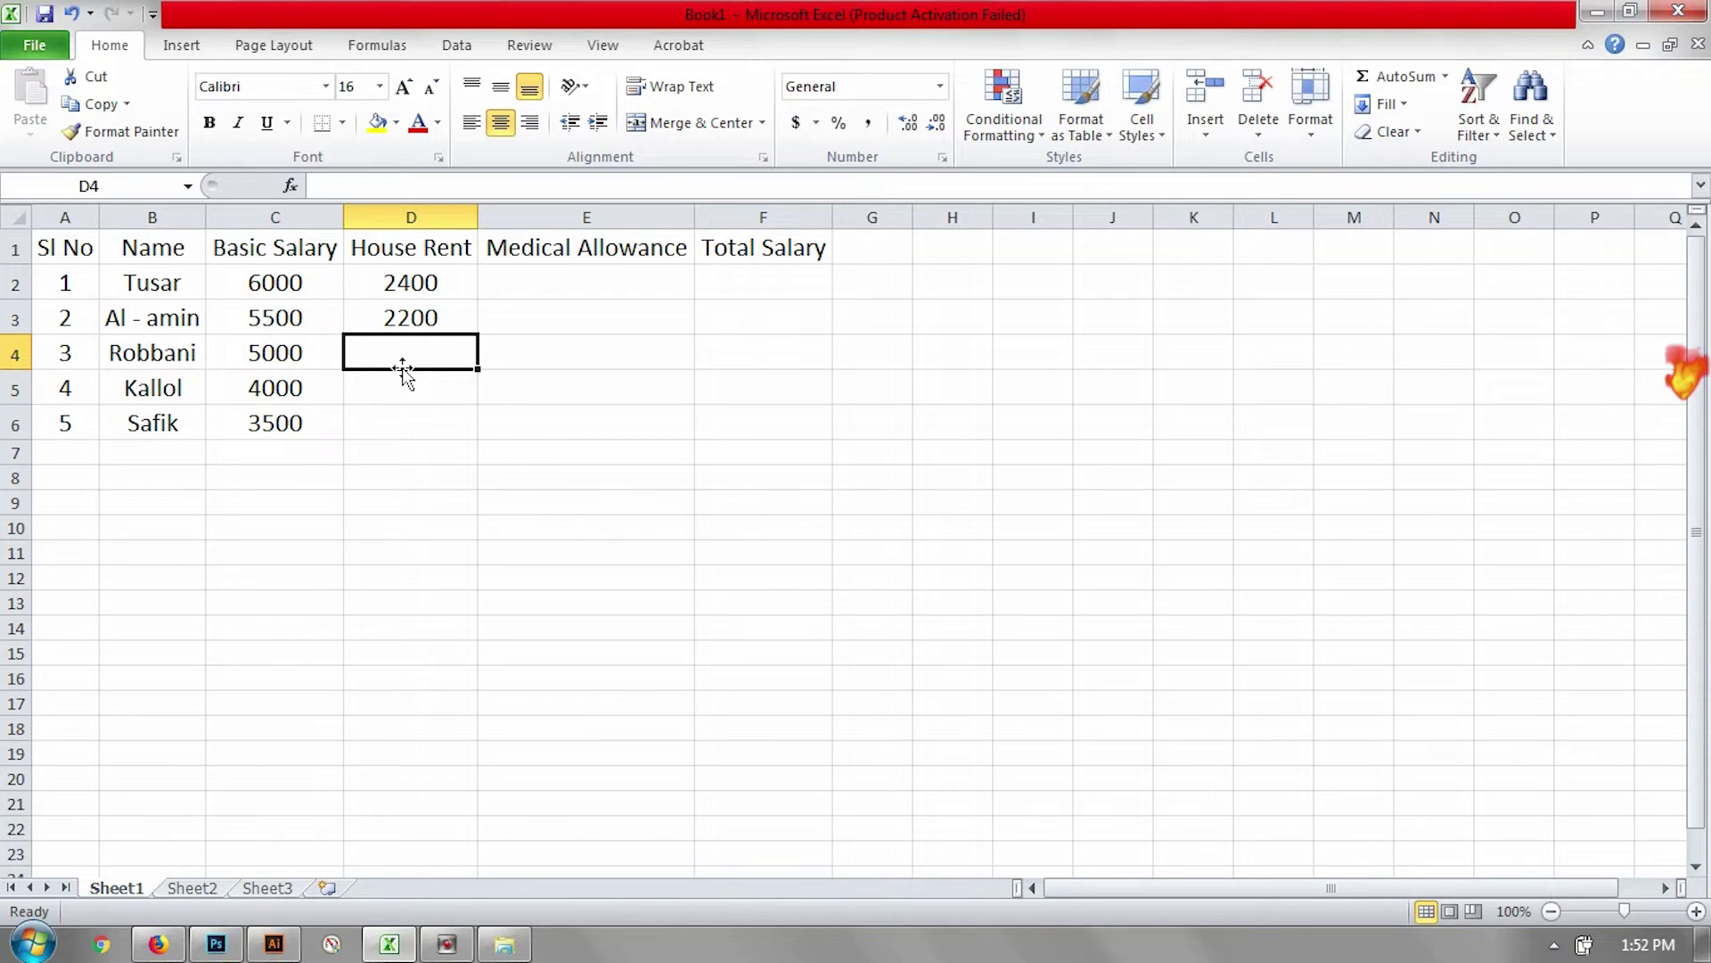
Fill the House Rent formula from D2 down through D6 and check the formulas in the filled cells
click(451, 288)
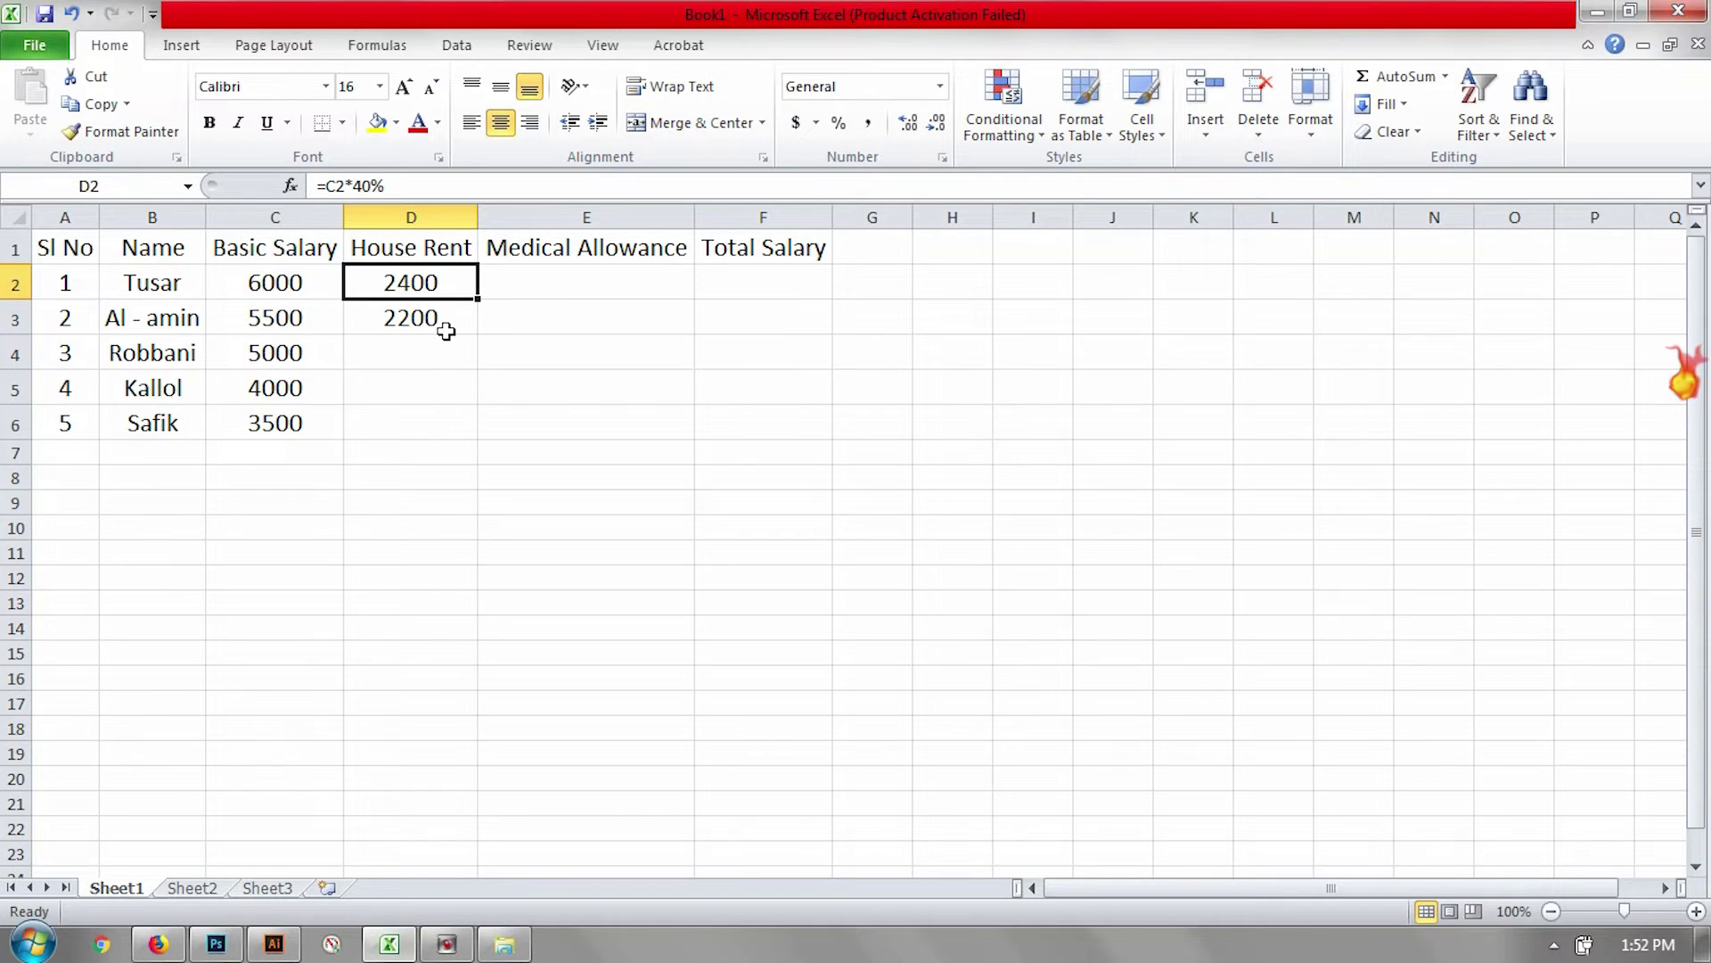
click(446, 330)
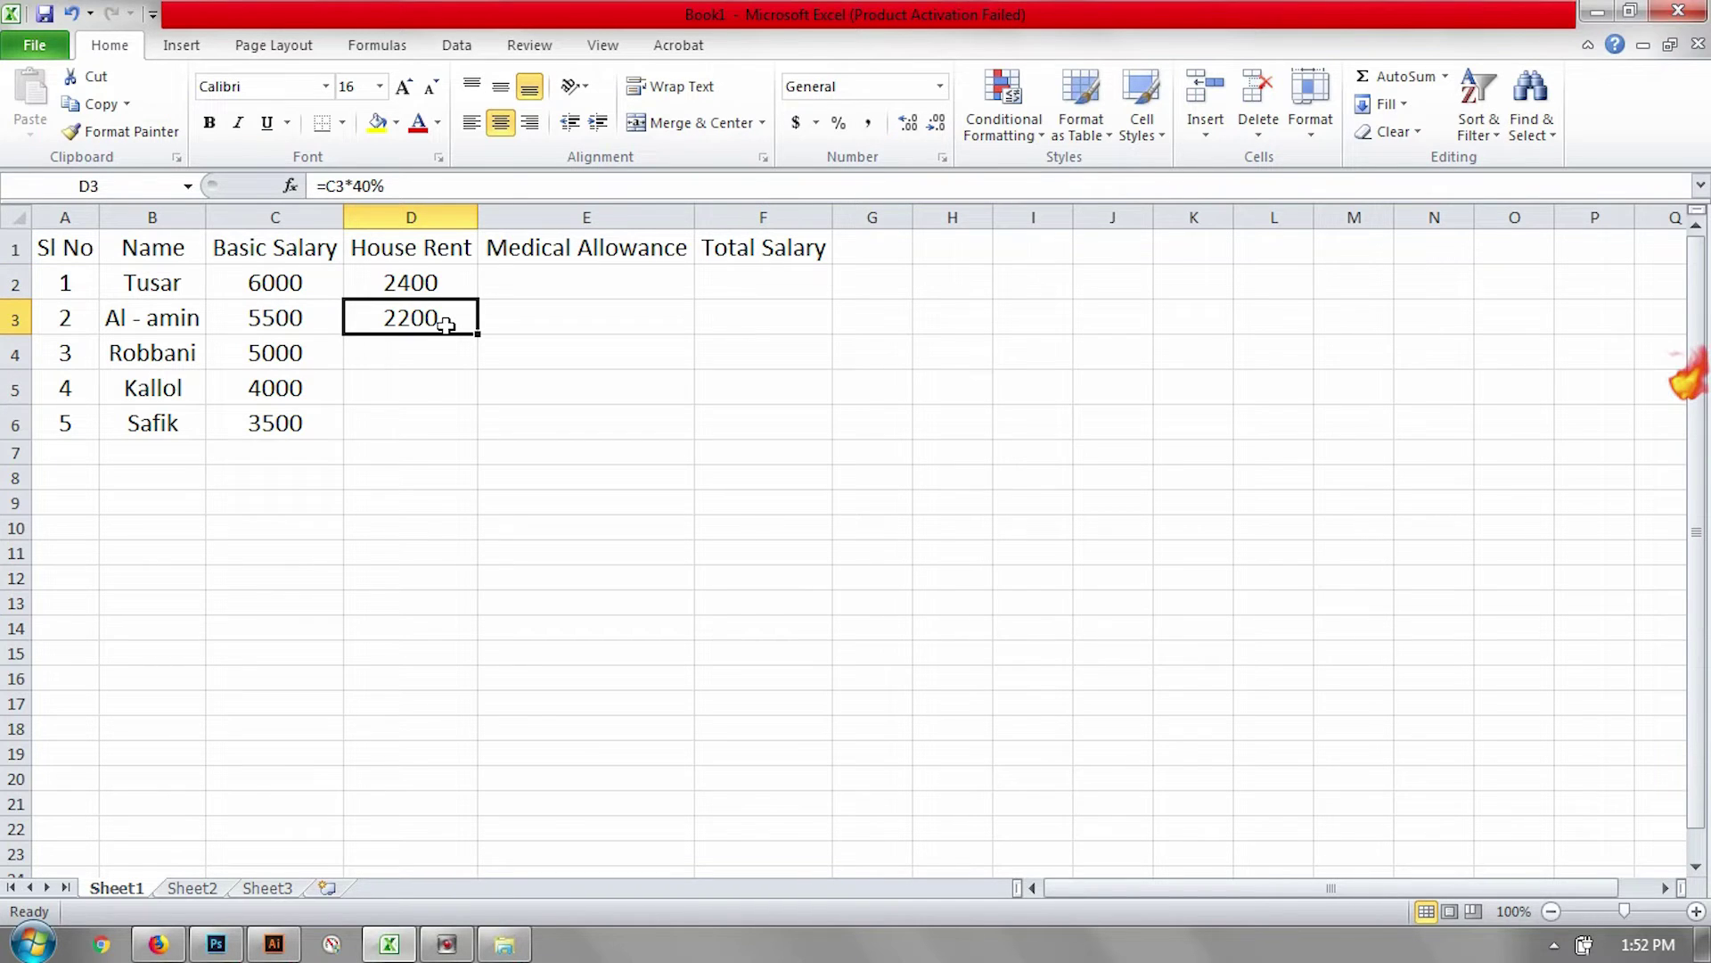
click(436, 282)
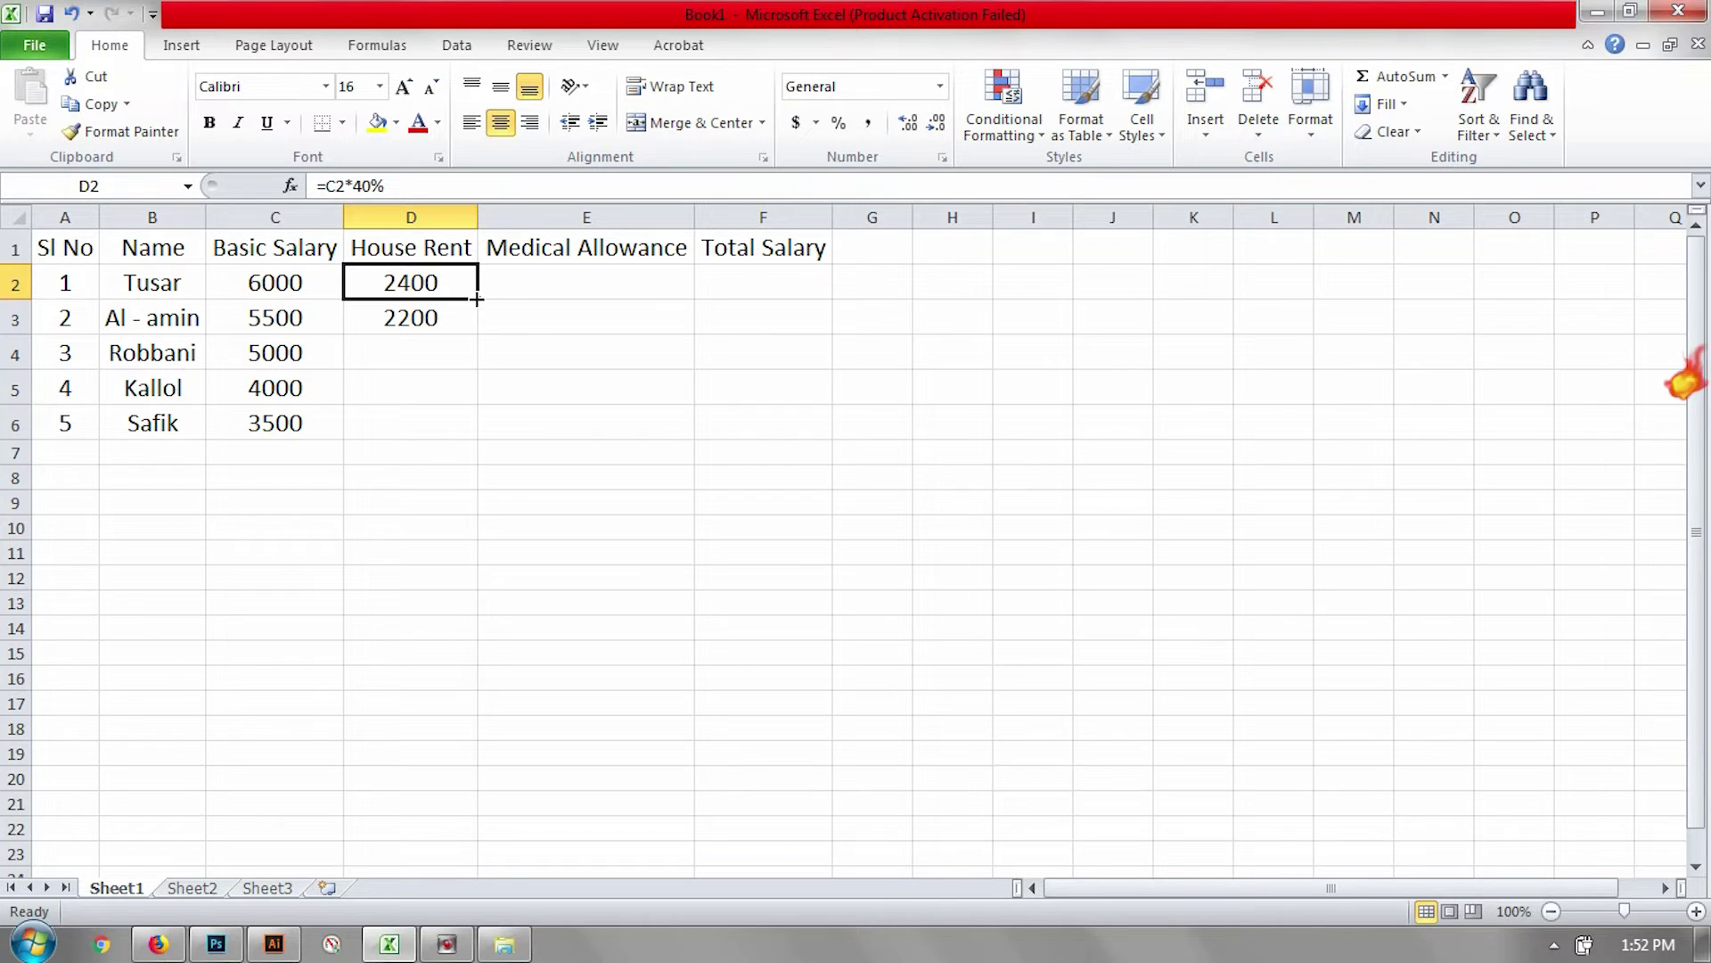
drag(476, 300, 467, 428)
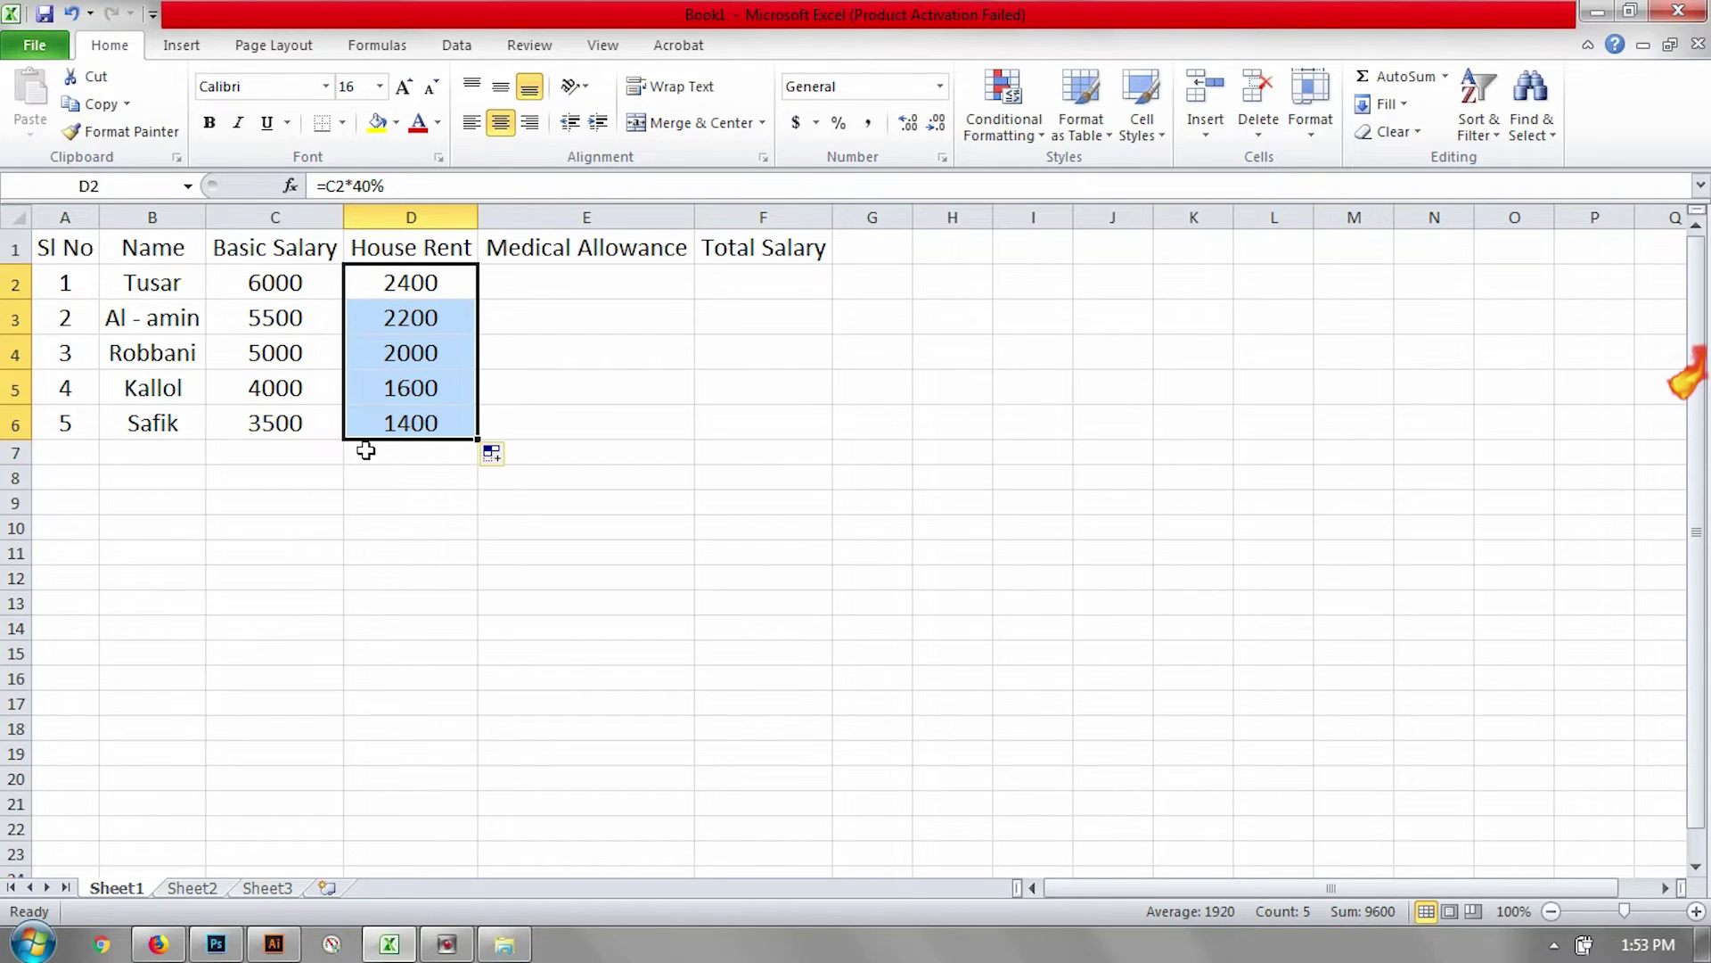
click(416, 323)
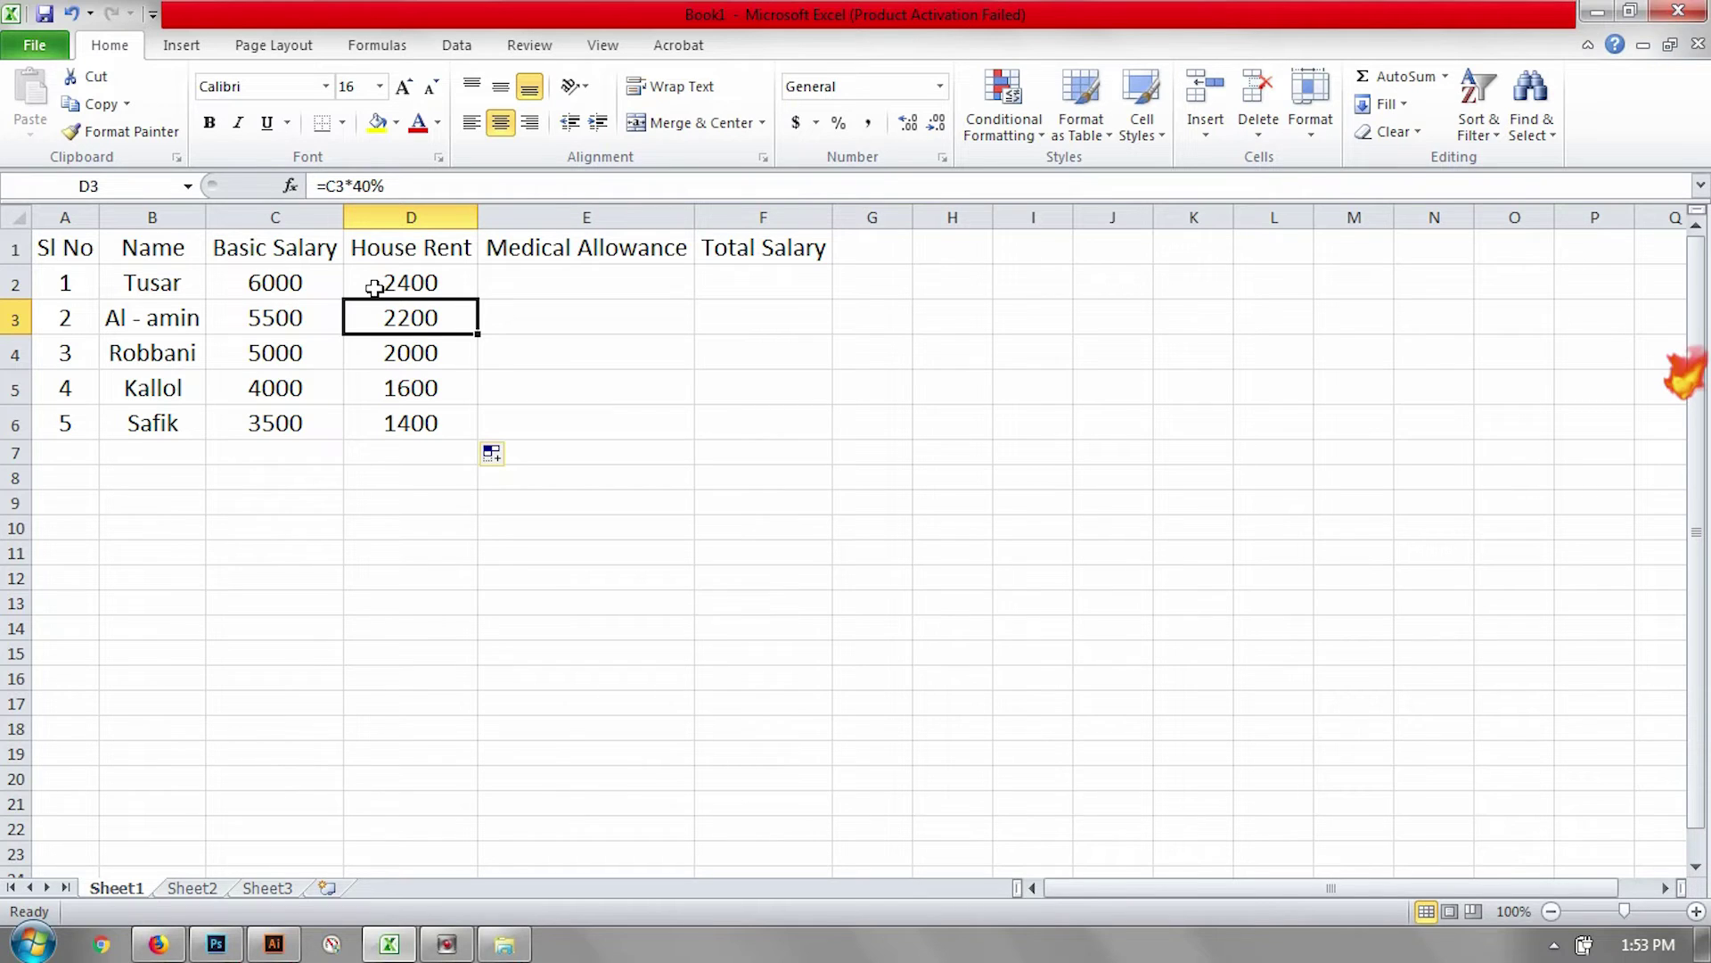
click(384, 359)
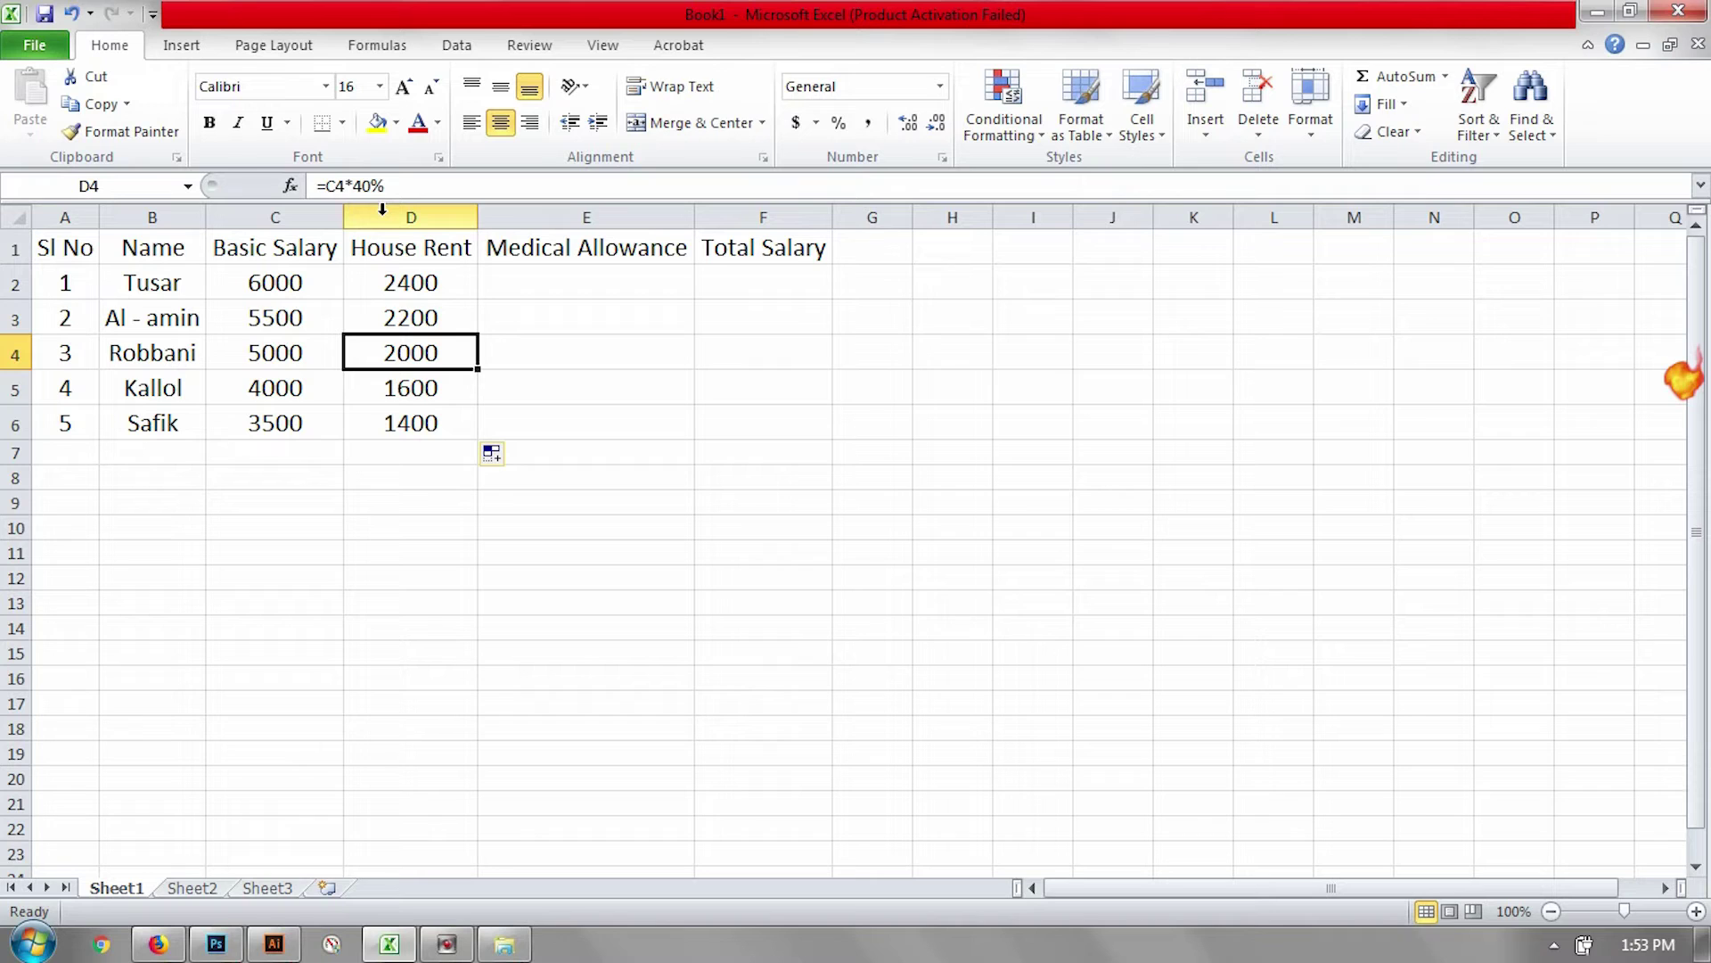
click(410, 389)
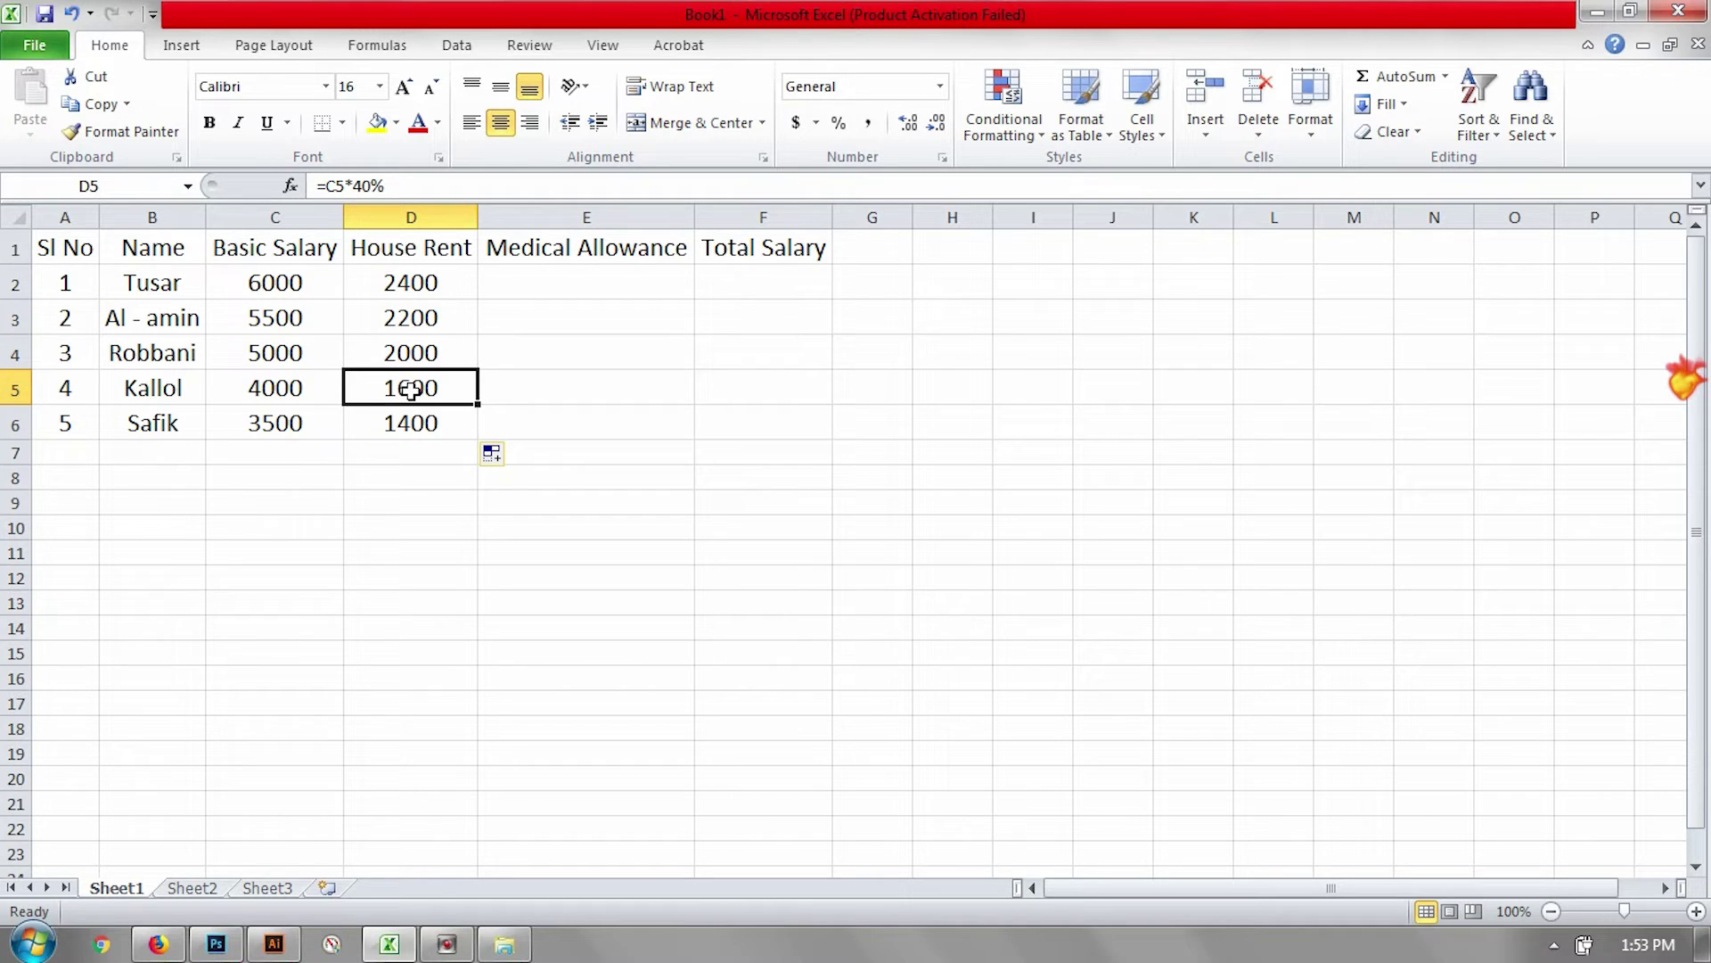
click(415, 423)
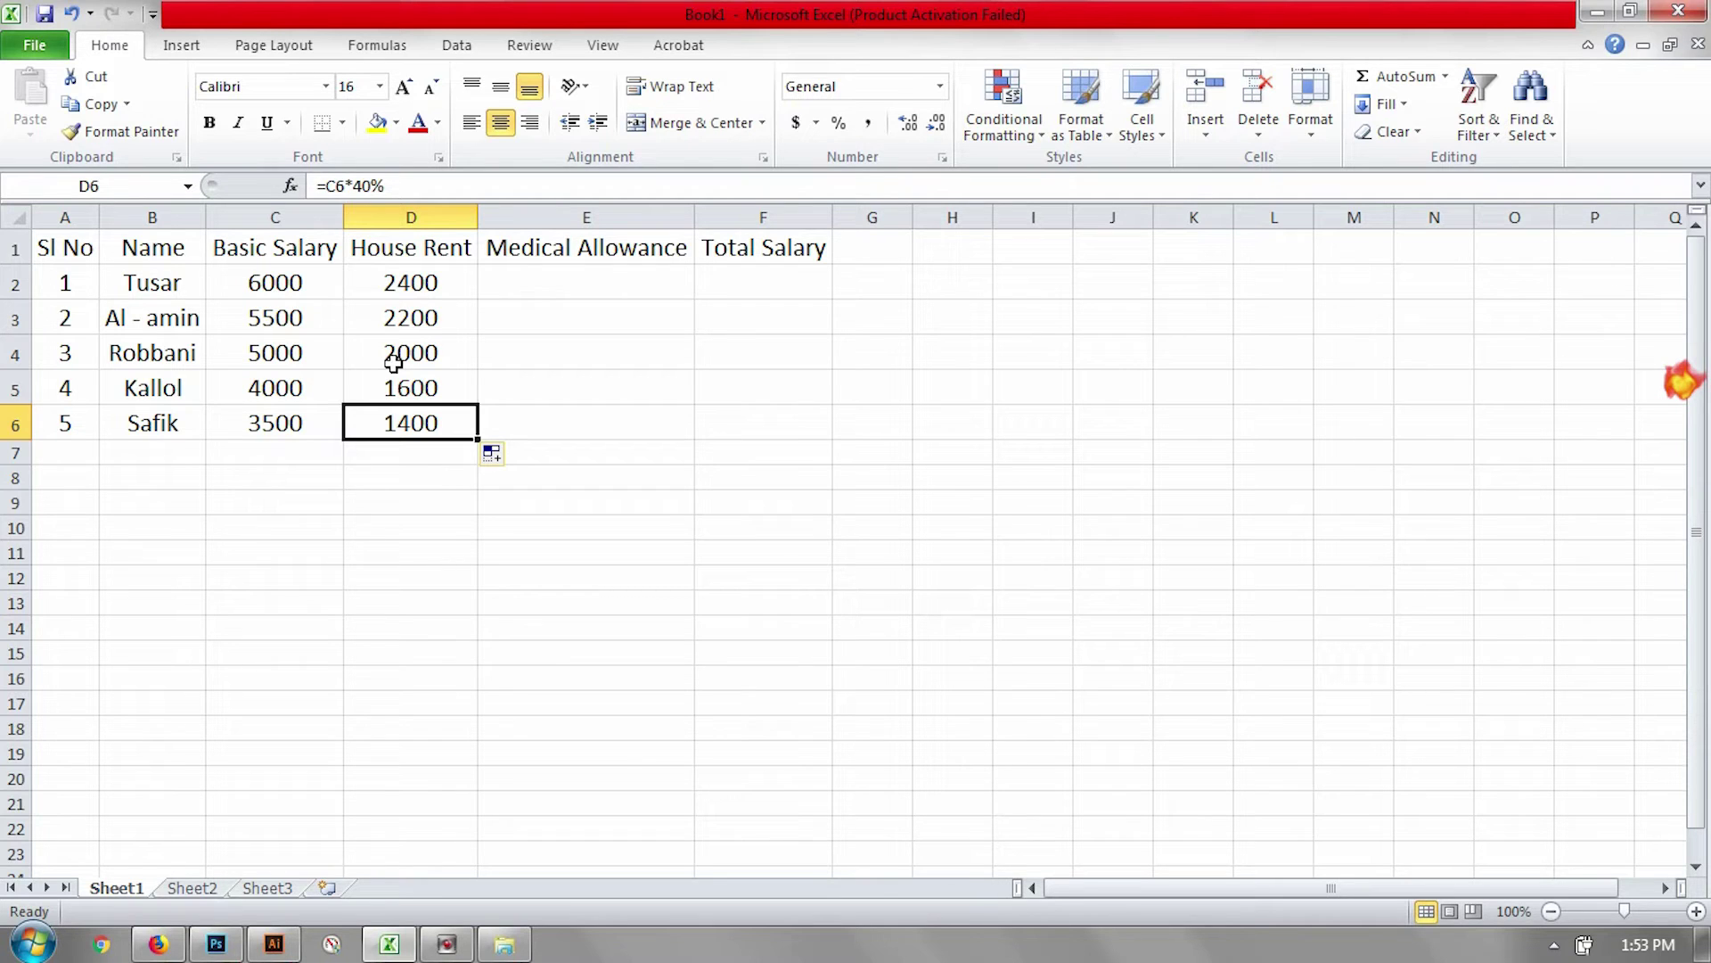
Calculate the medical allowance in E2 as 10% of the basic salary with =C2*10% and fill the formula down through E6
click(609, 284)
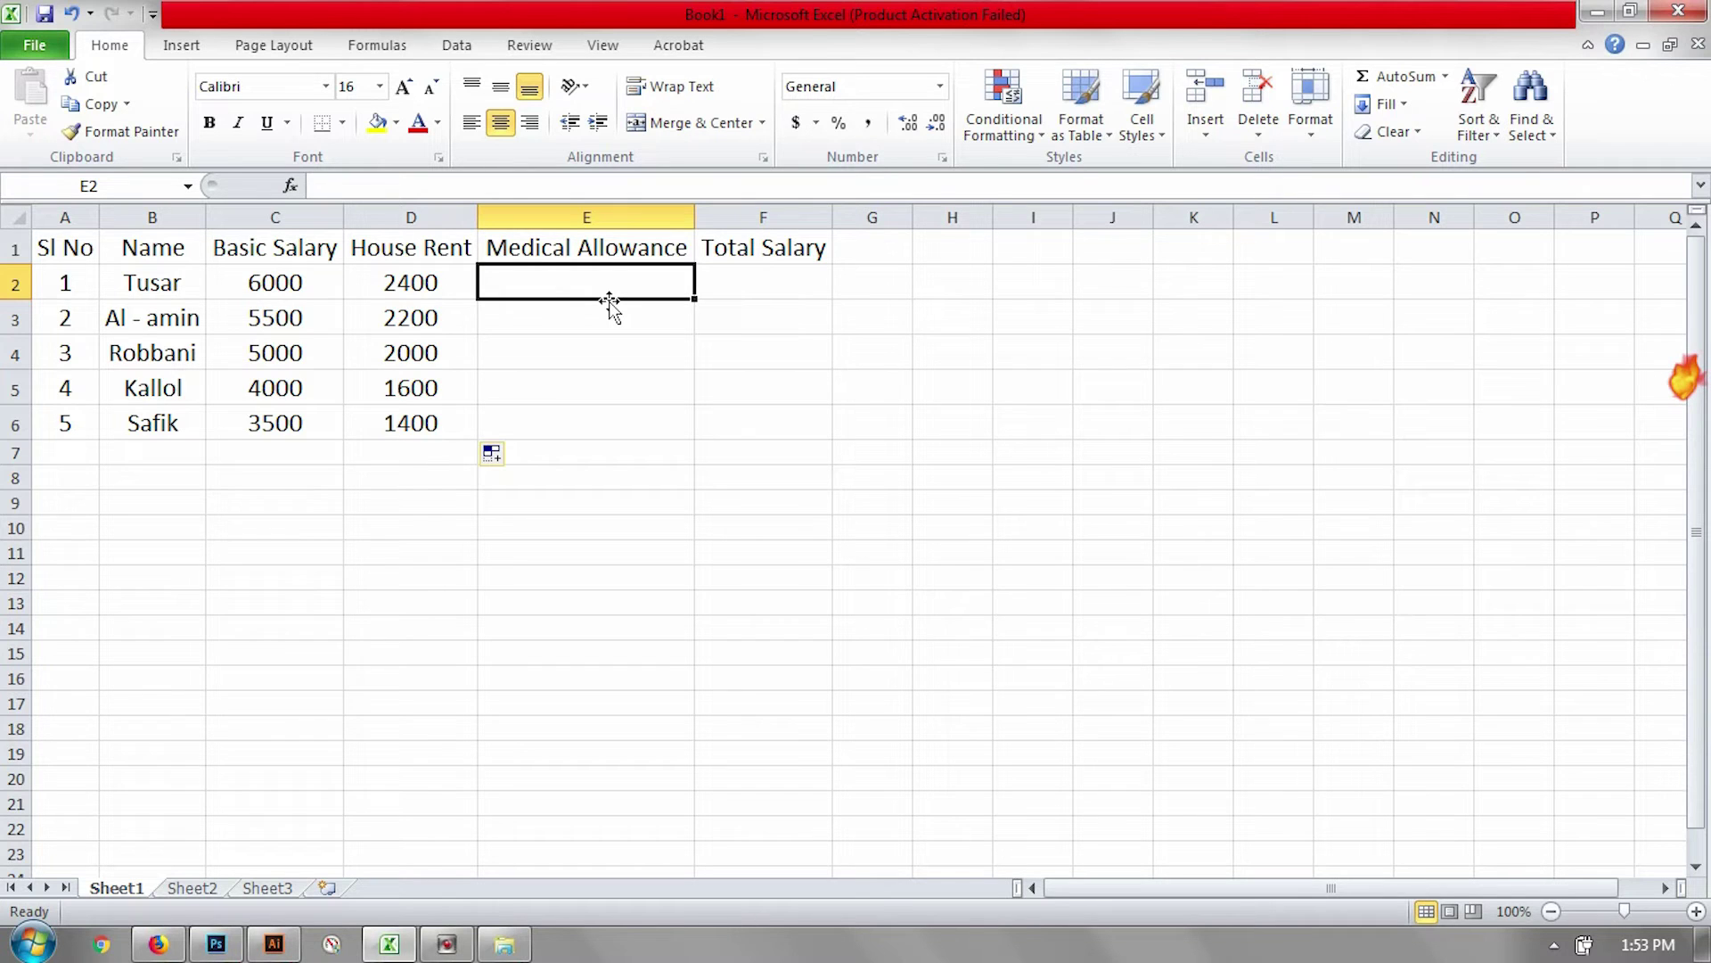
text(=)
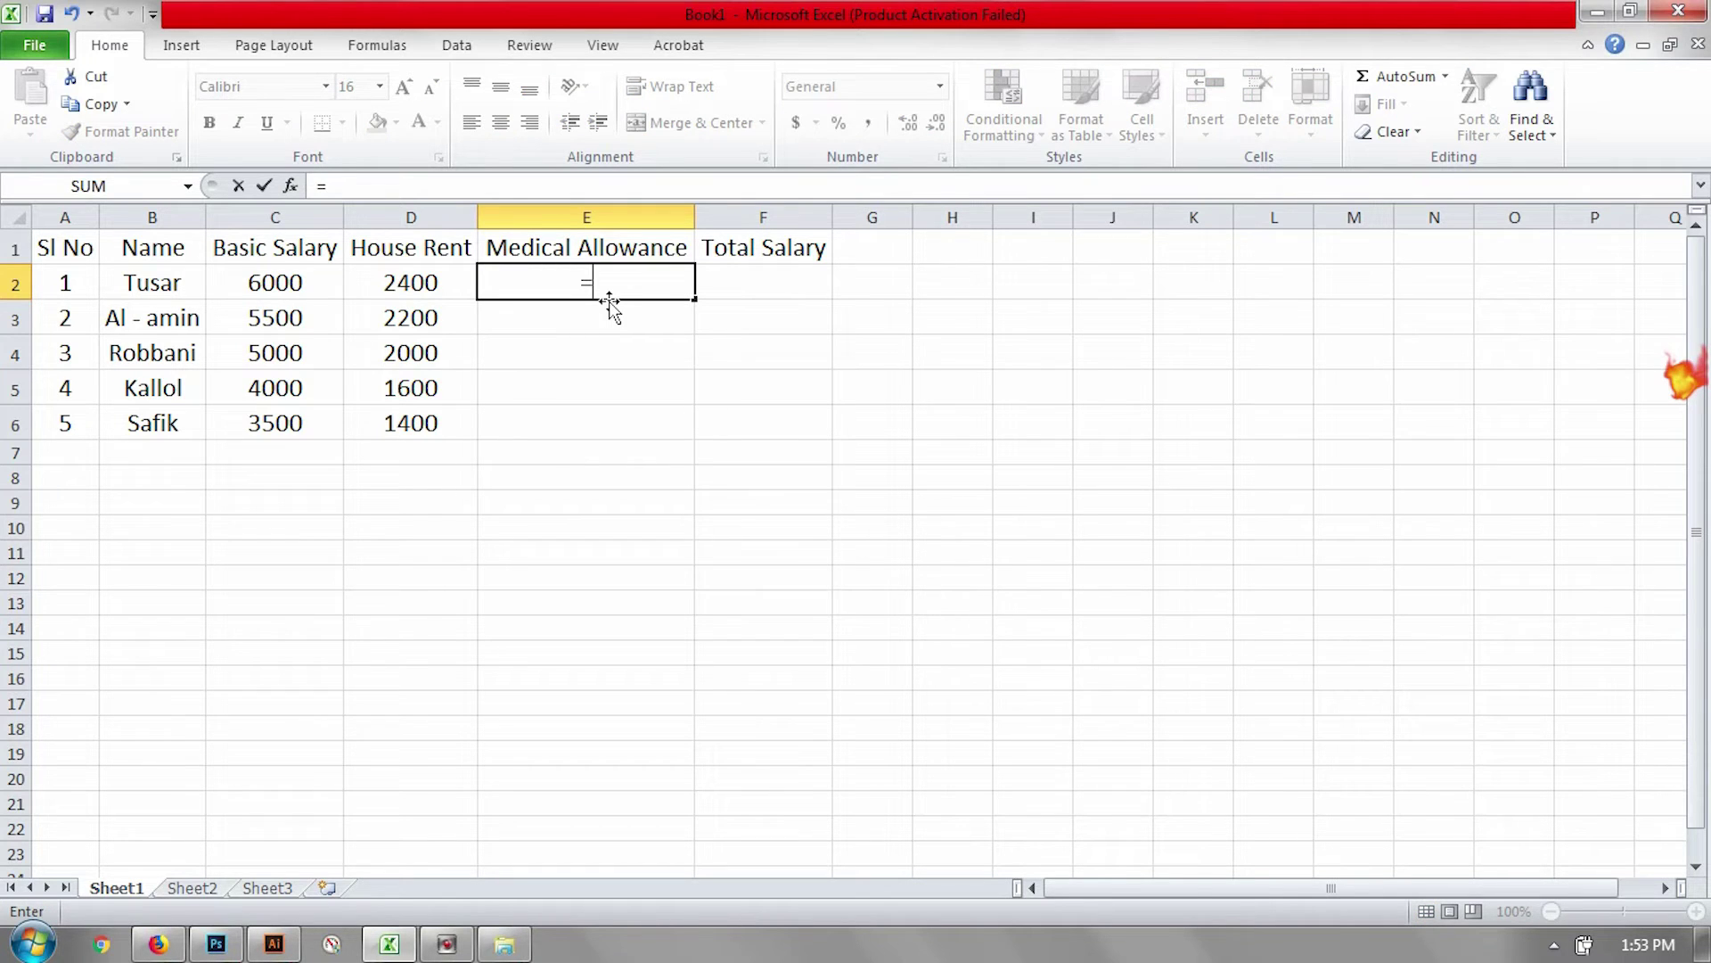
click(297, 288)
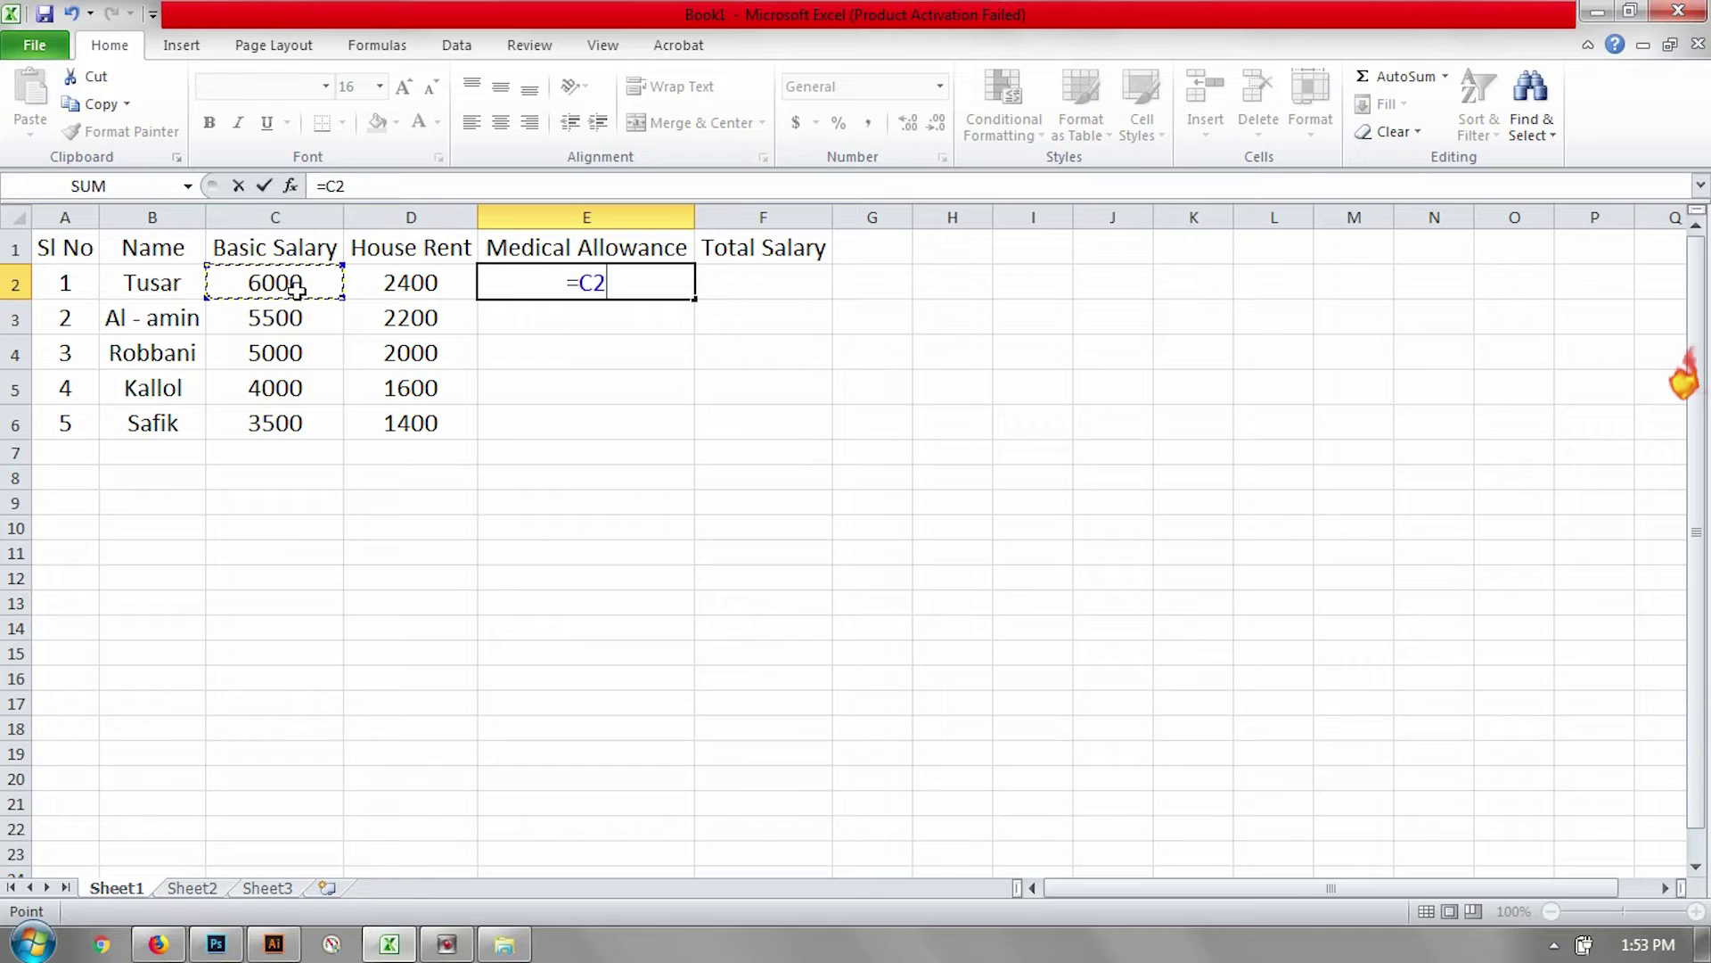
text(*)
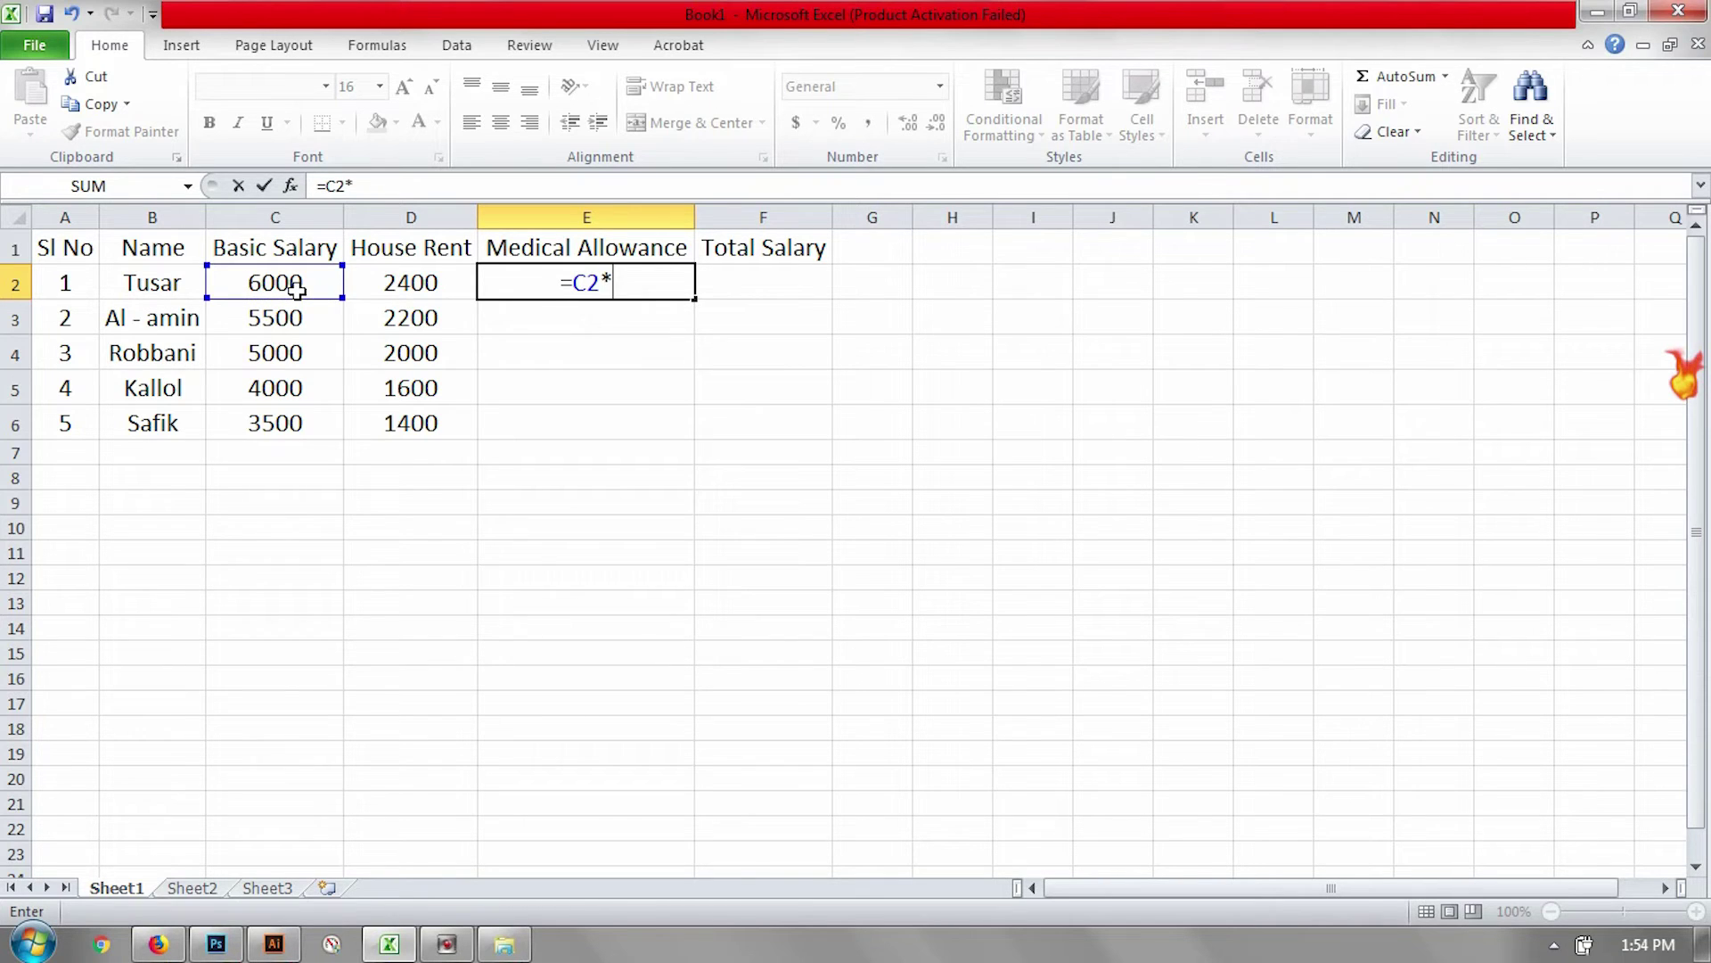
text(10)
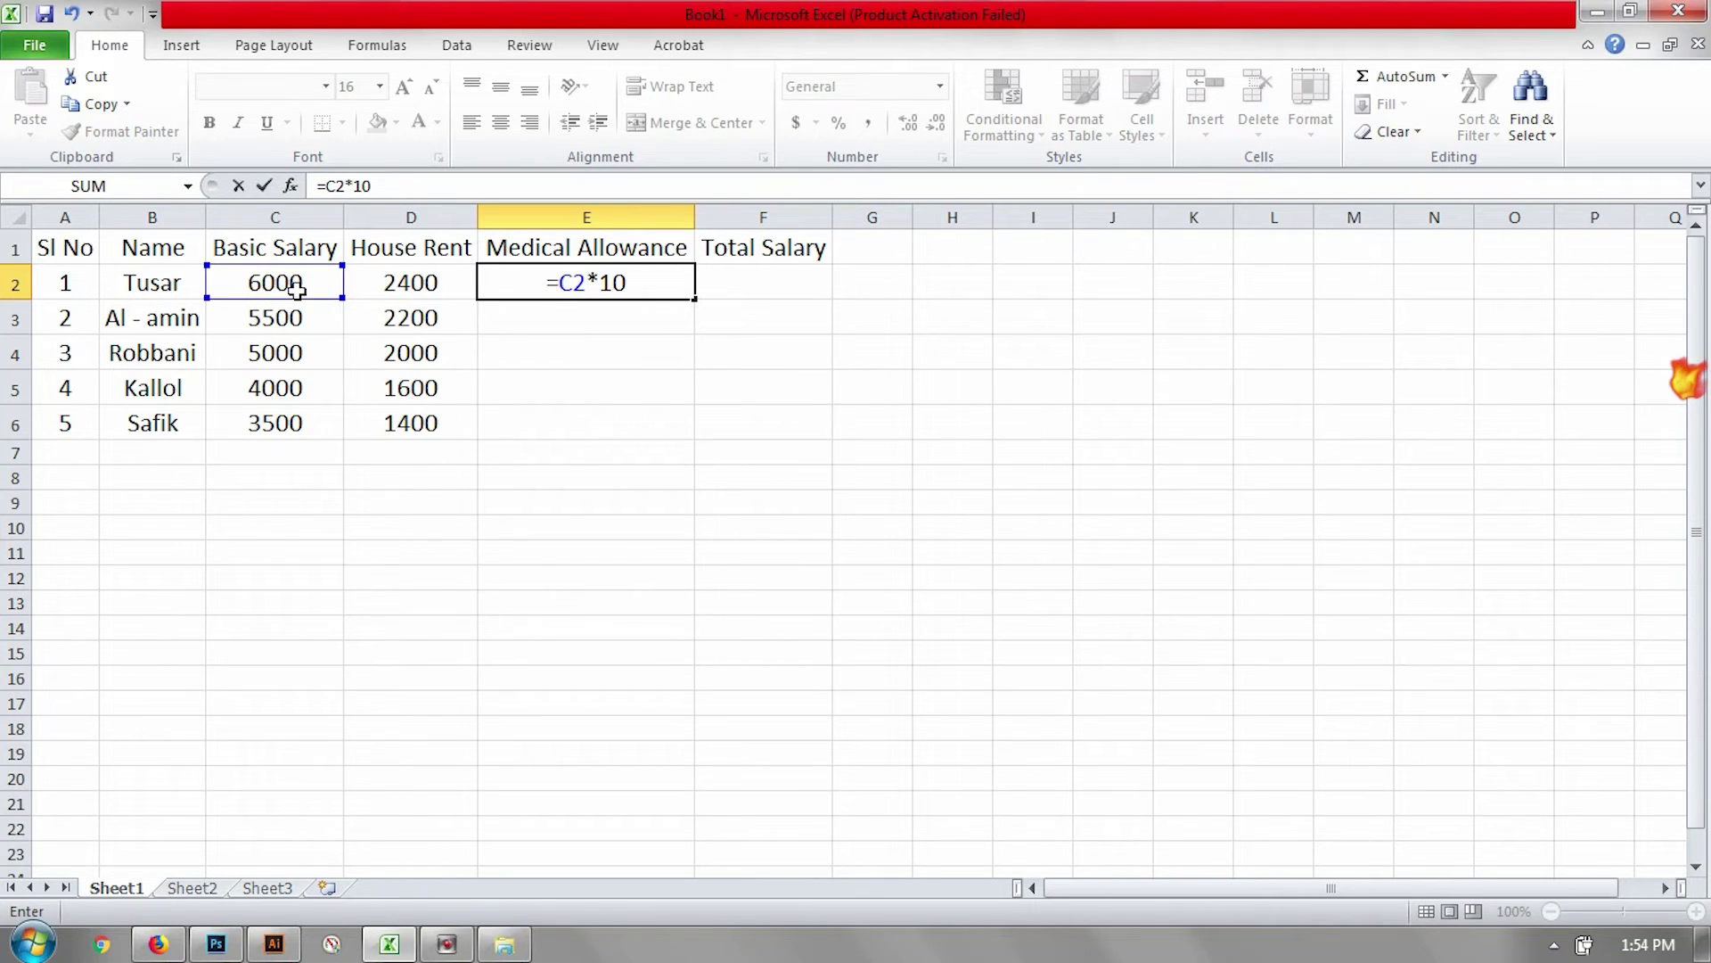
text(%)
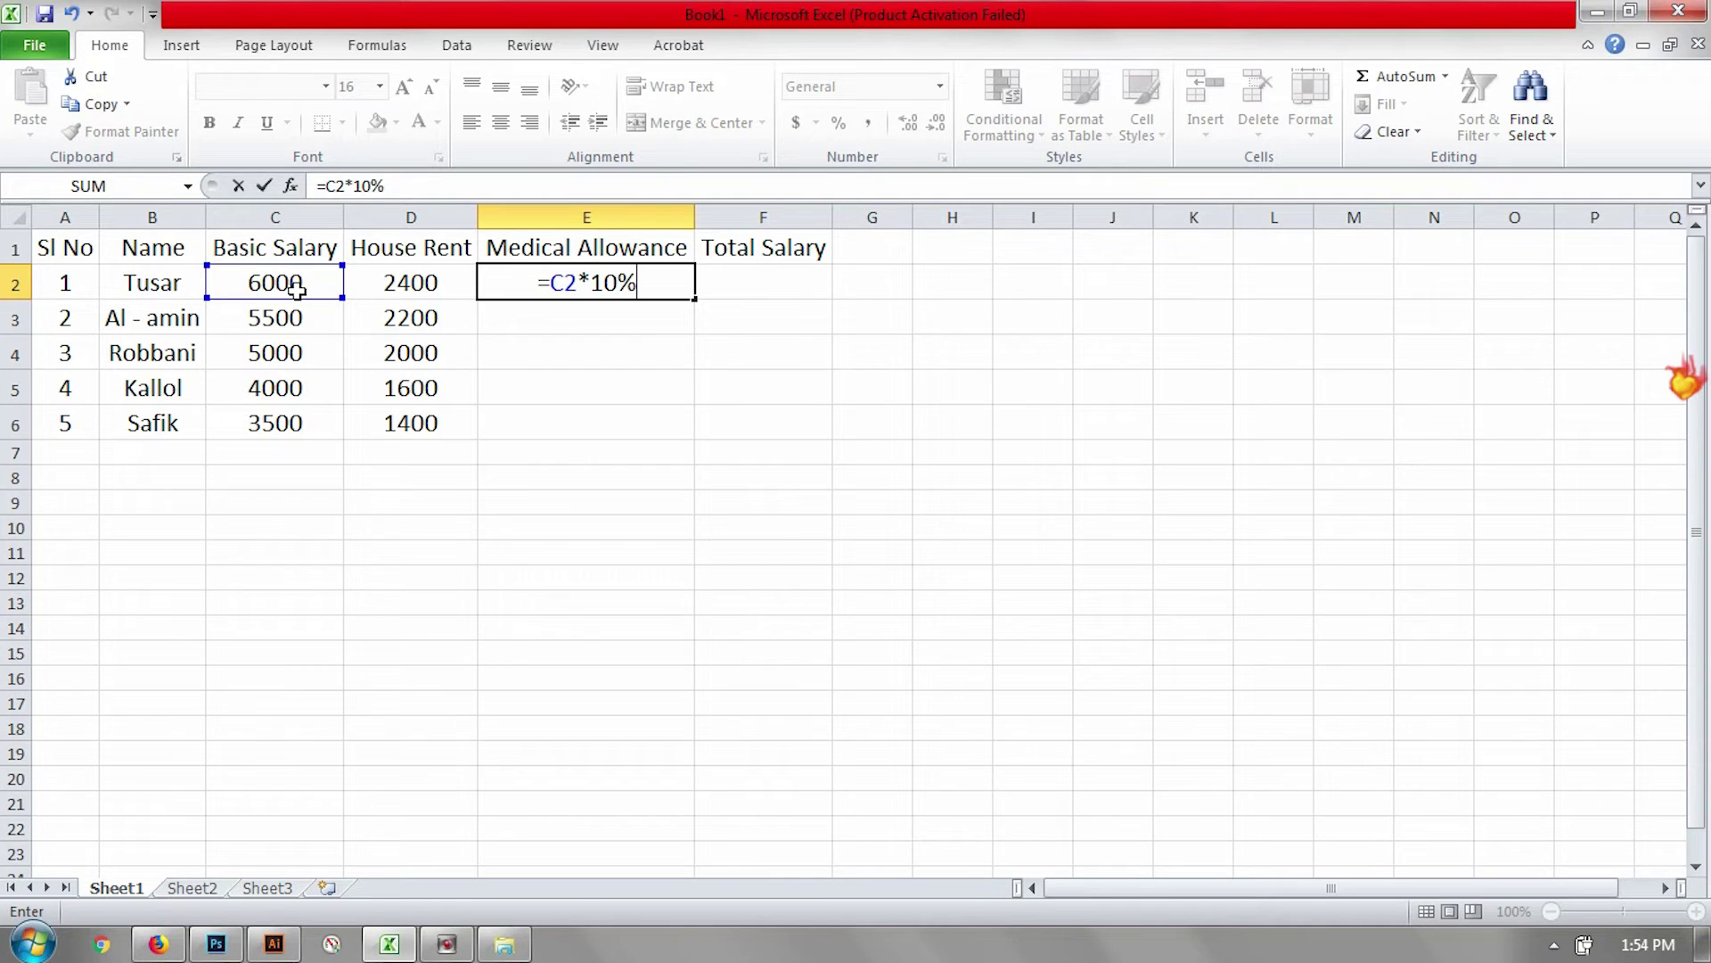
key(Return)
click(654, 294)
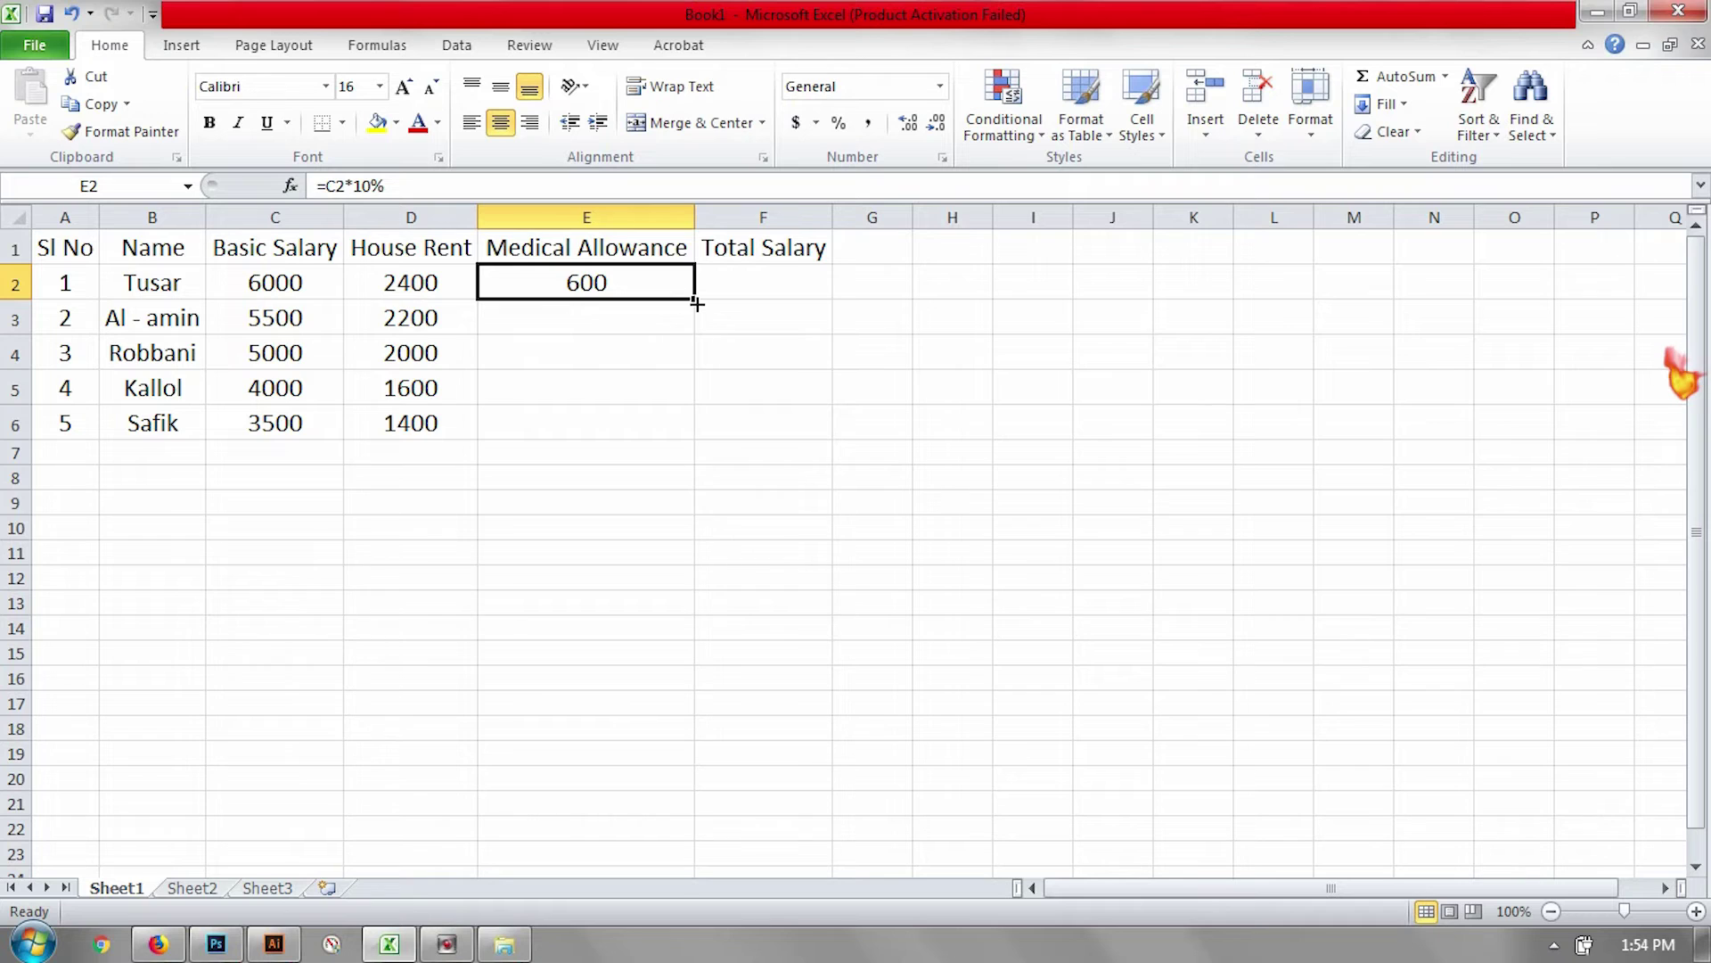
drag(694, 298, 691, 432)
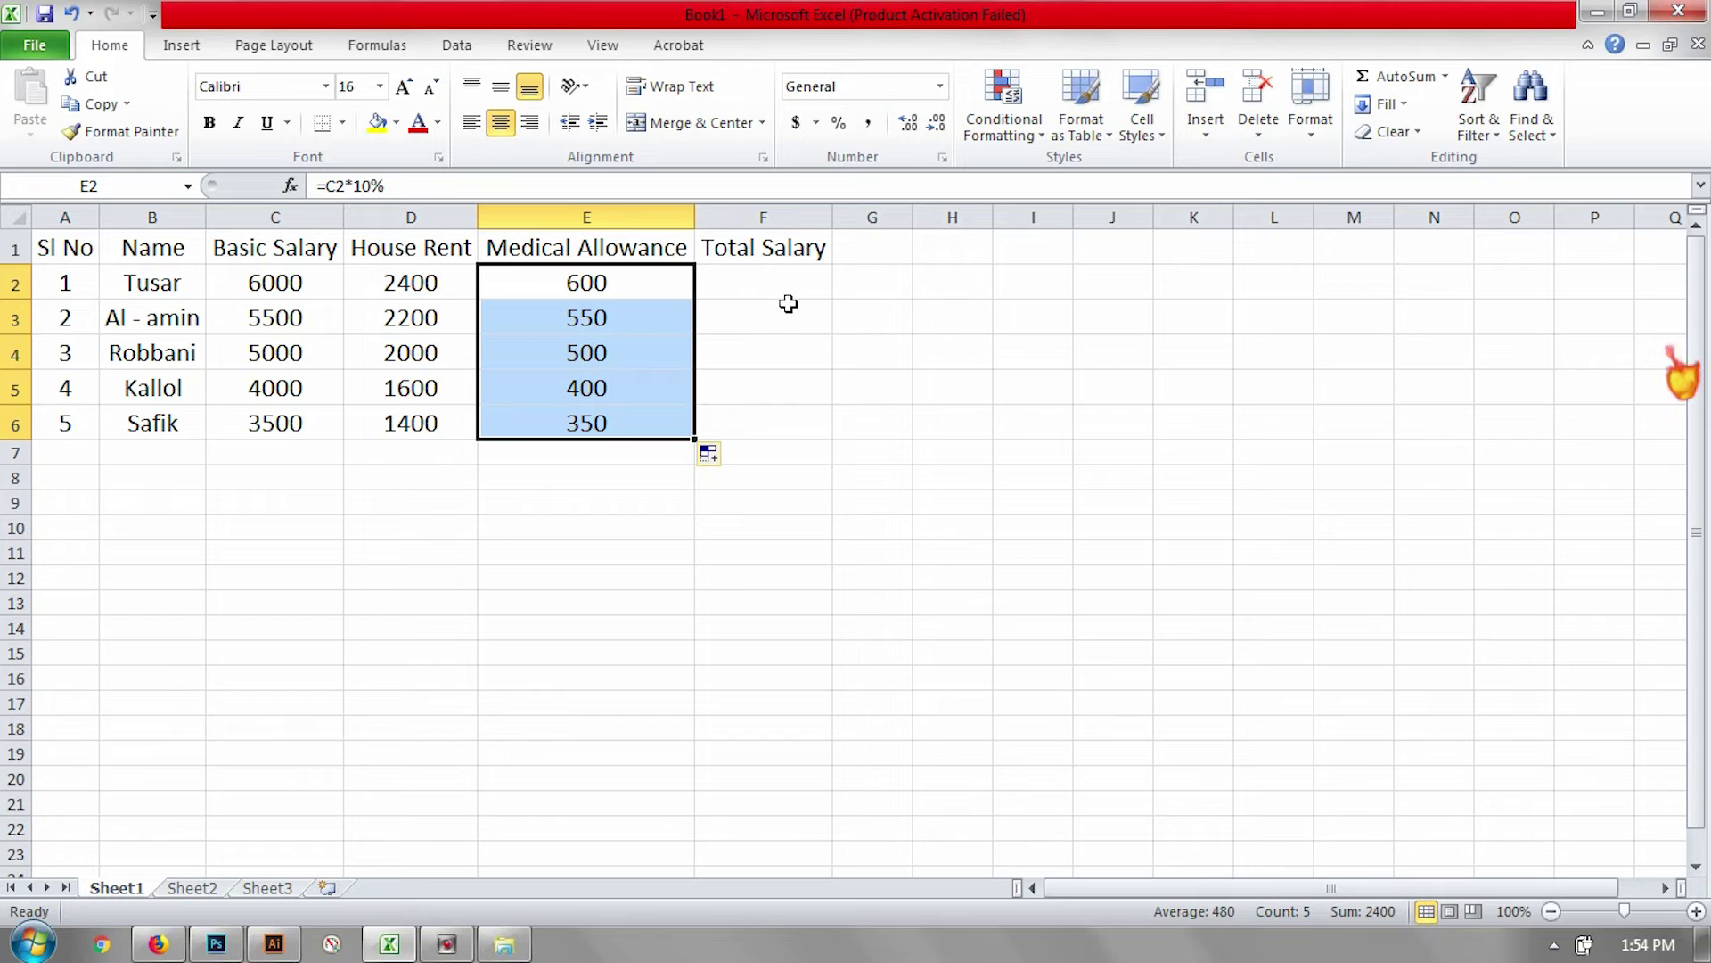
Calculate the total salary in F2 with =SUM(C2:E2) and fill the formula down through F6
click(747, 277)
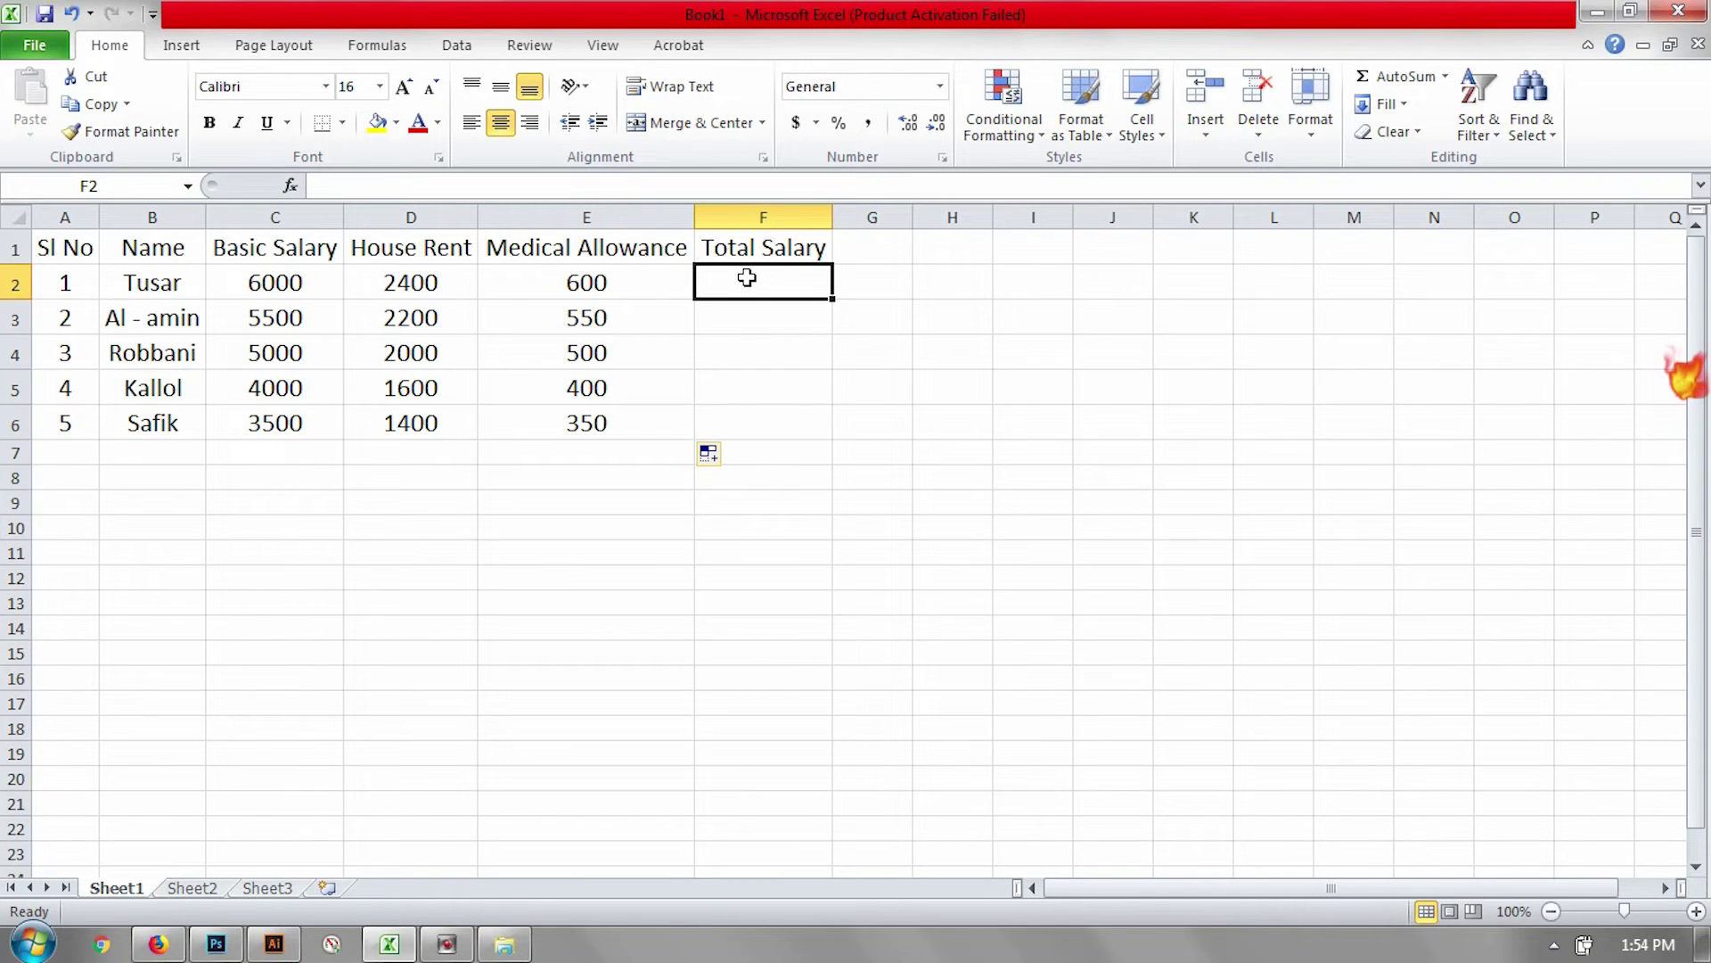
text(=)
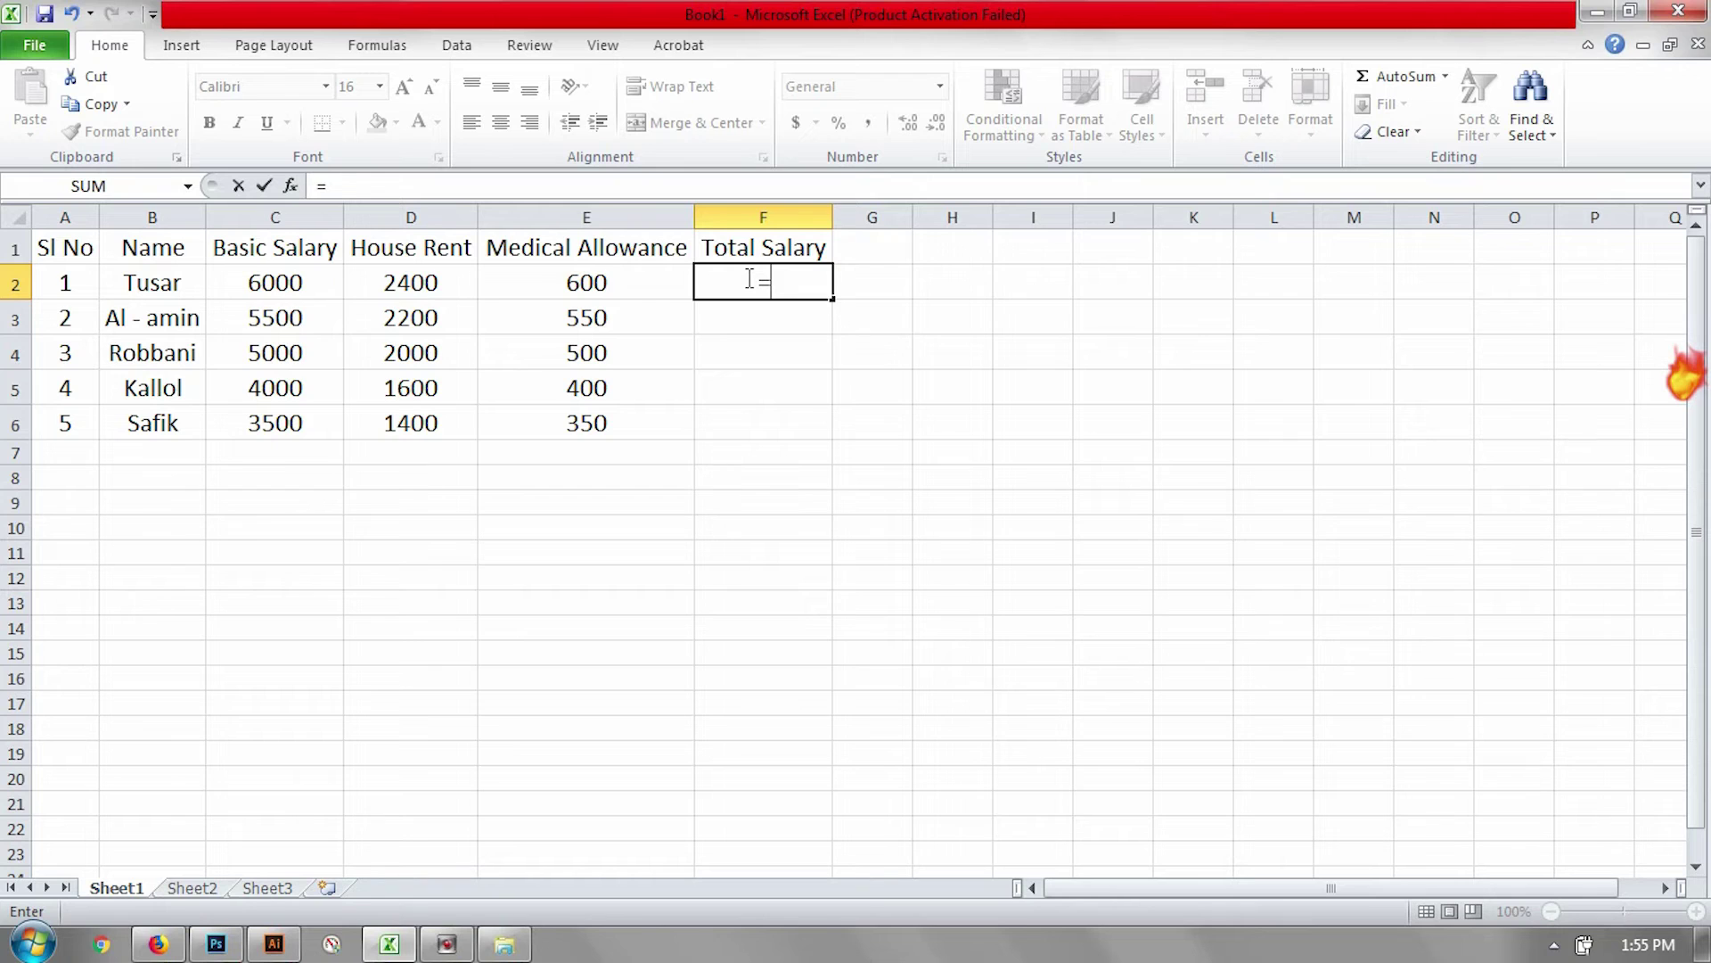
text(su)
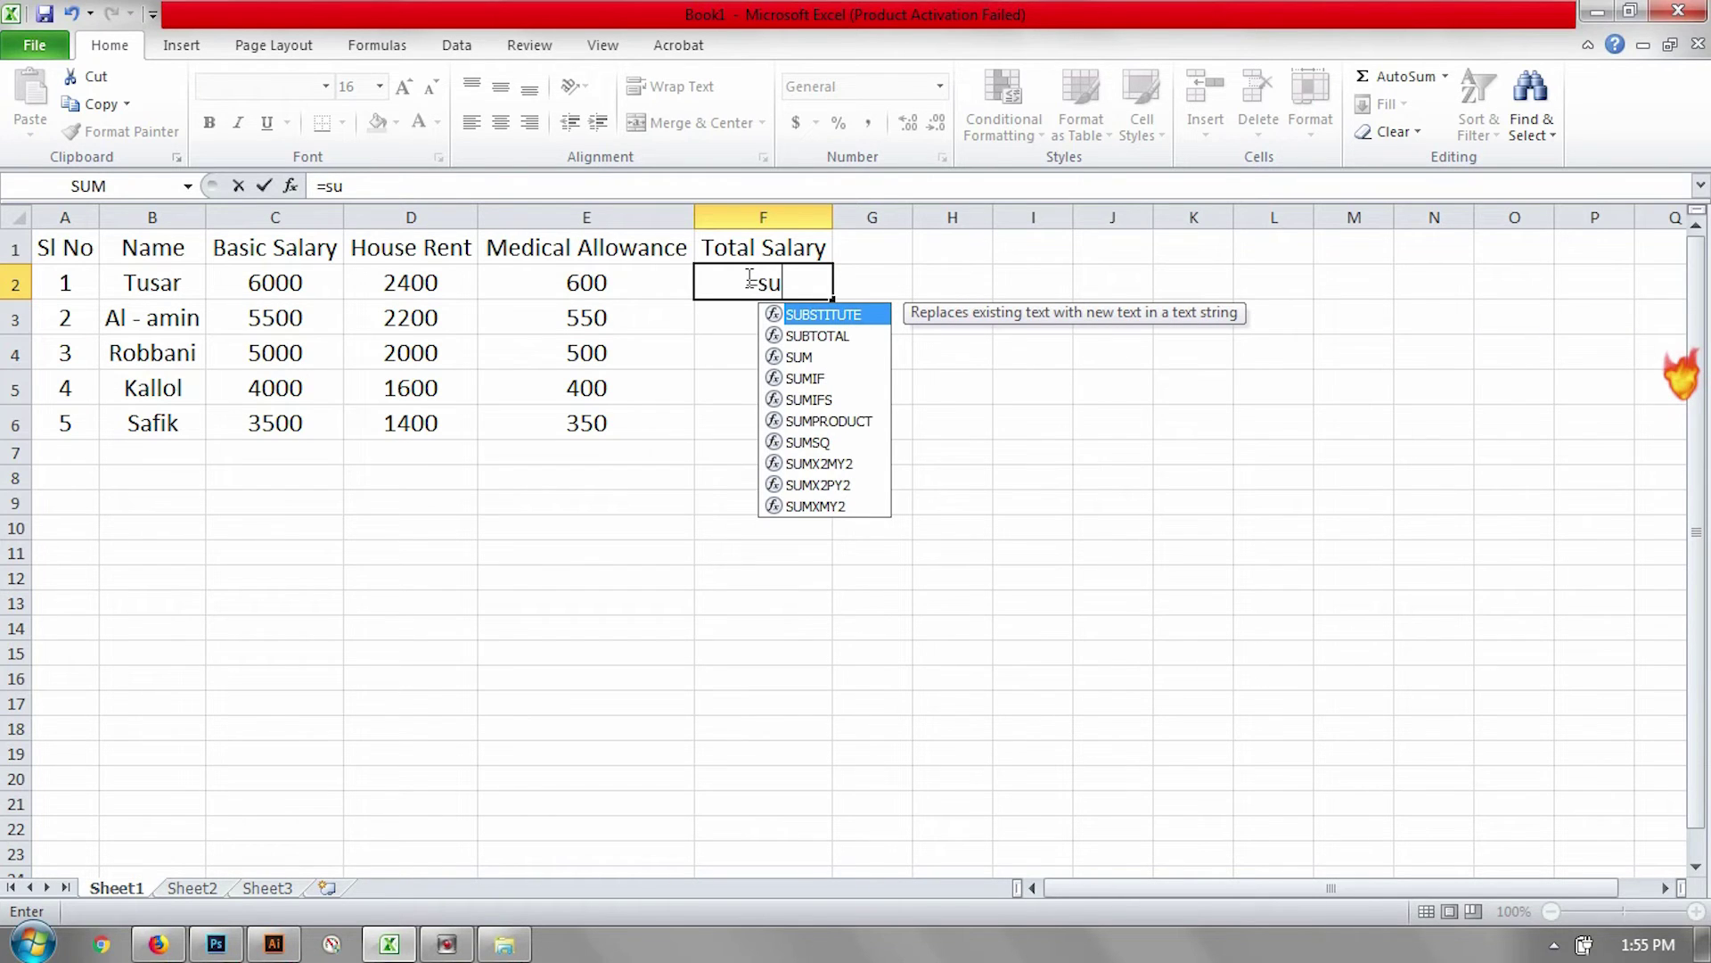
text(m)
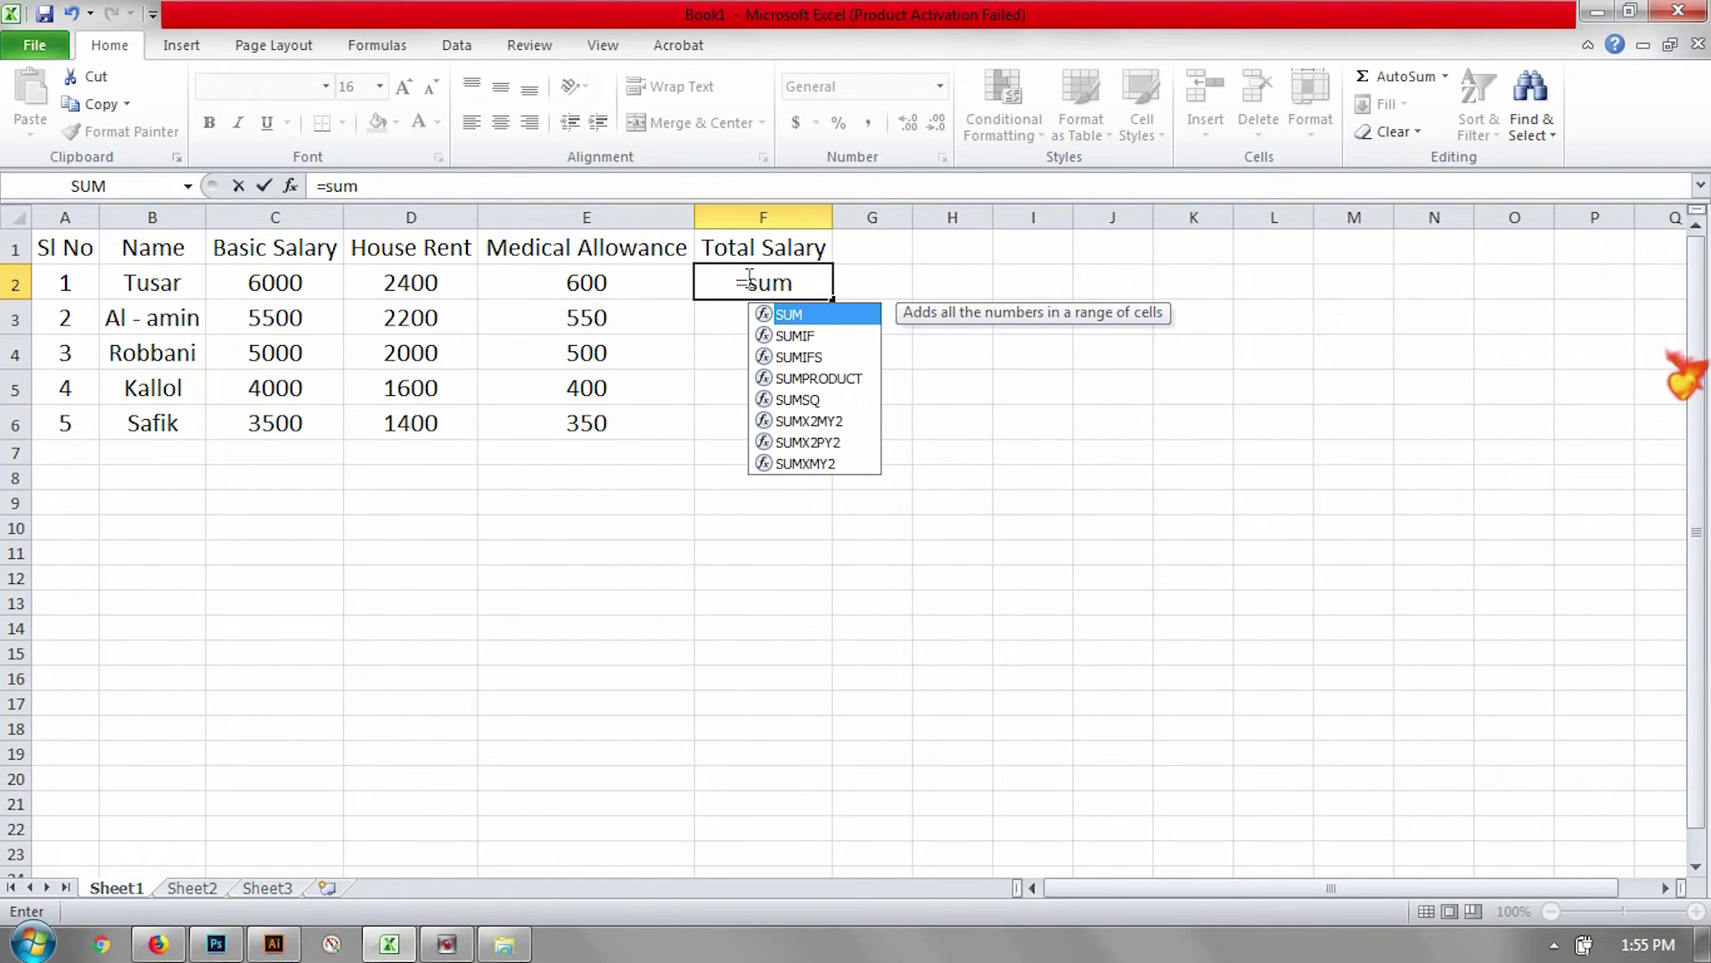
text(()
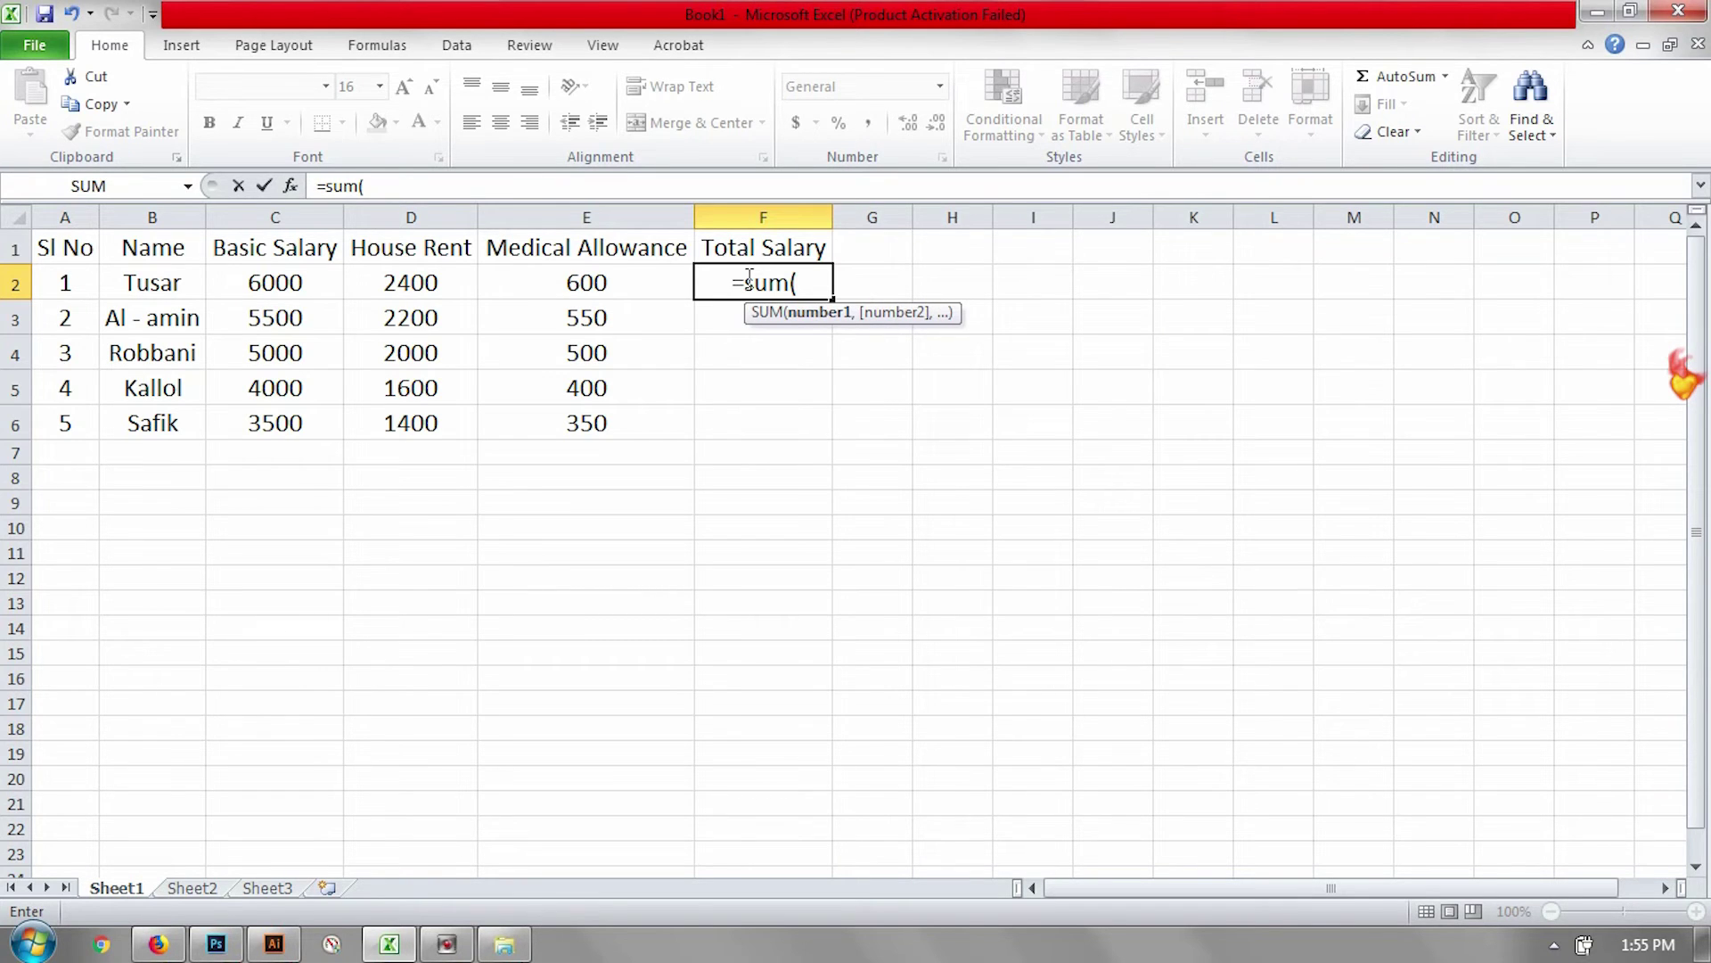
click(285, 279)
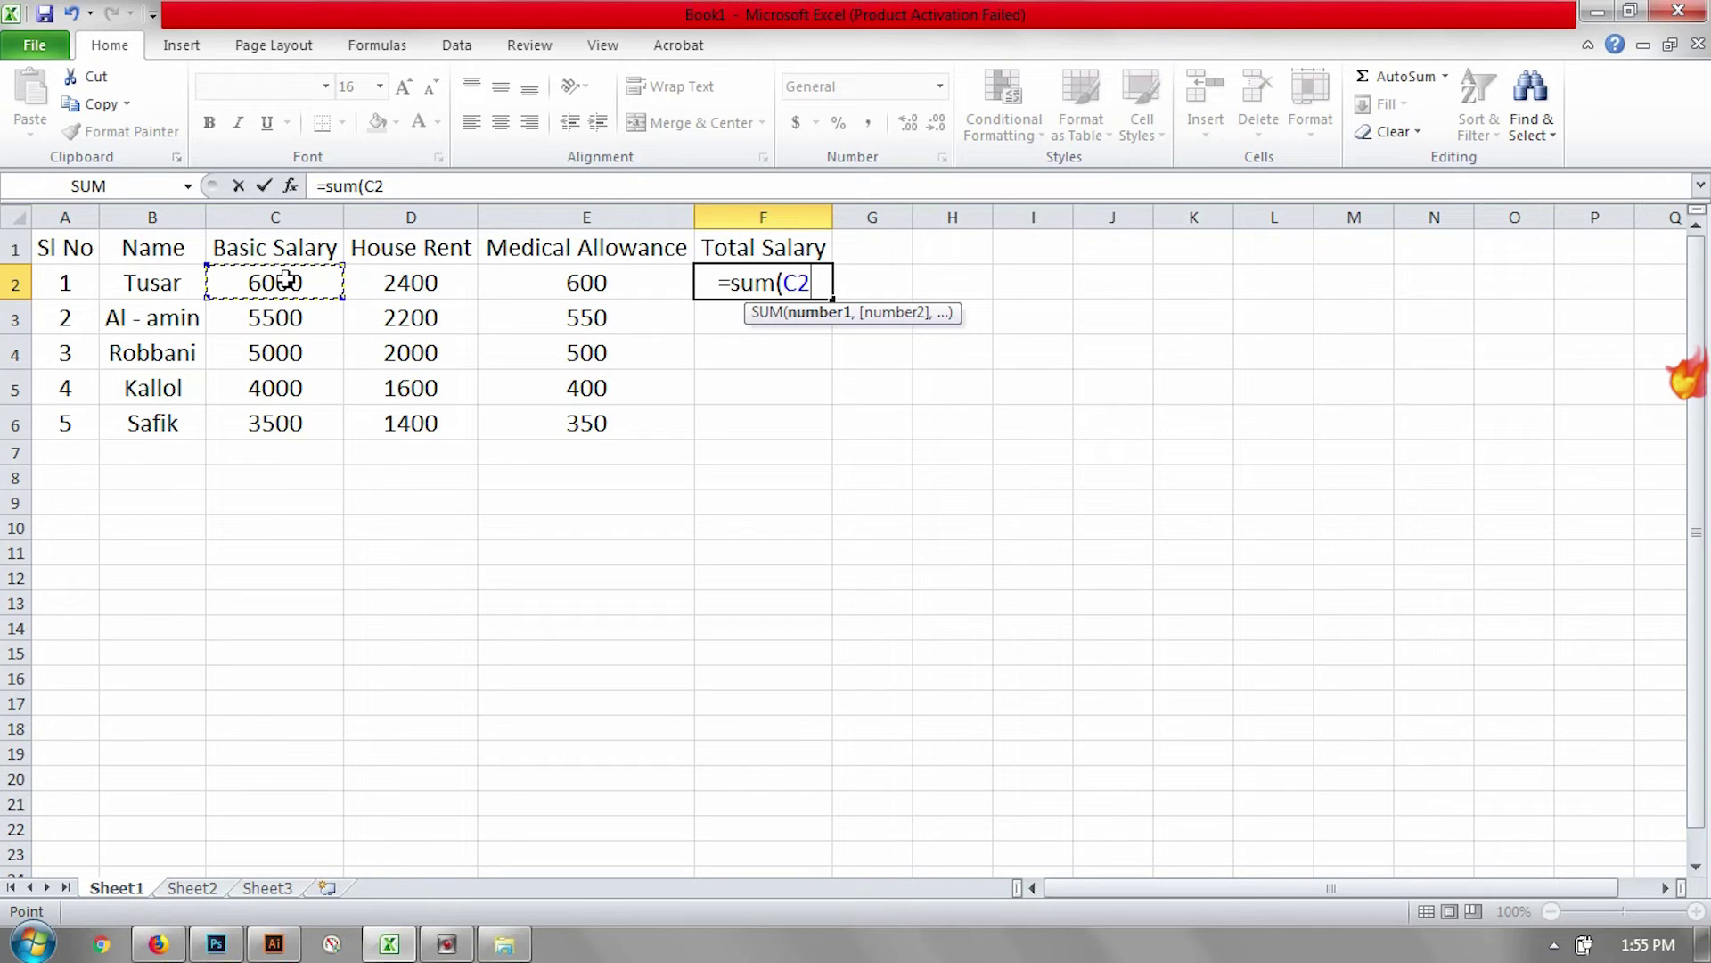
key(F8)
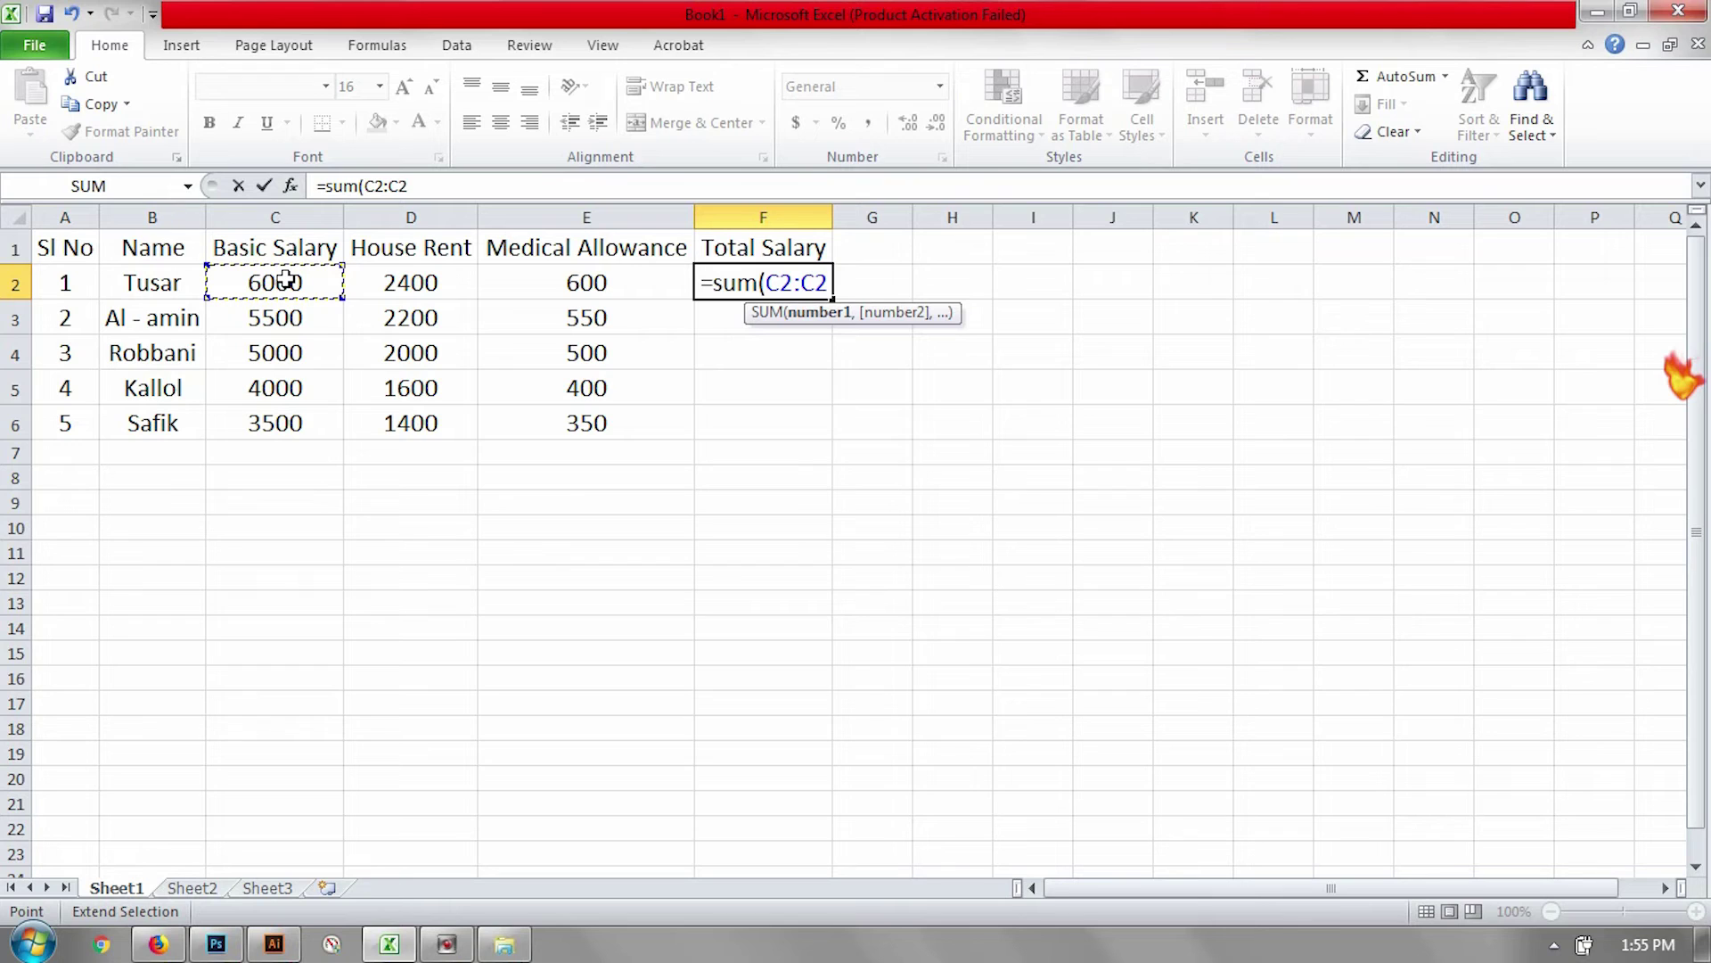
click(560, 287)
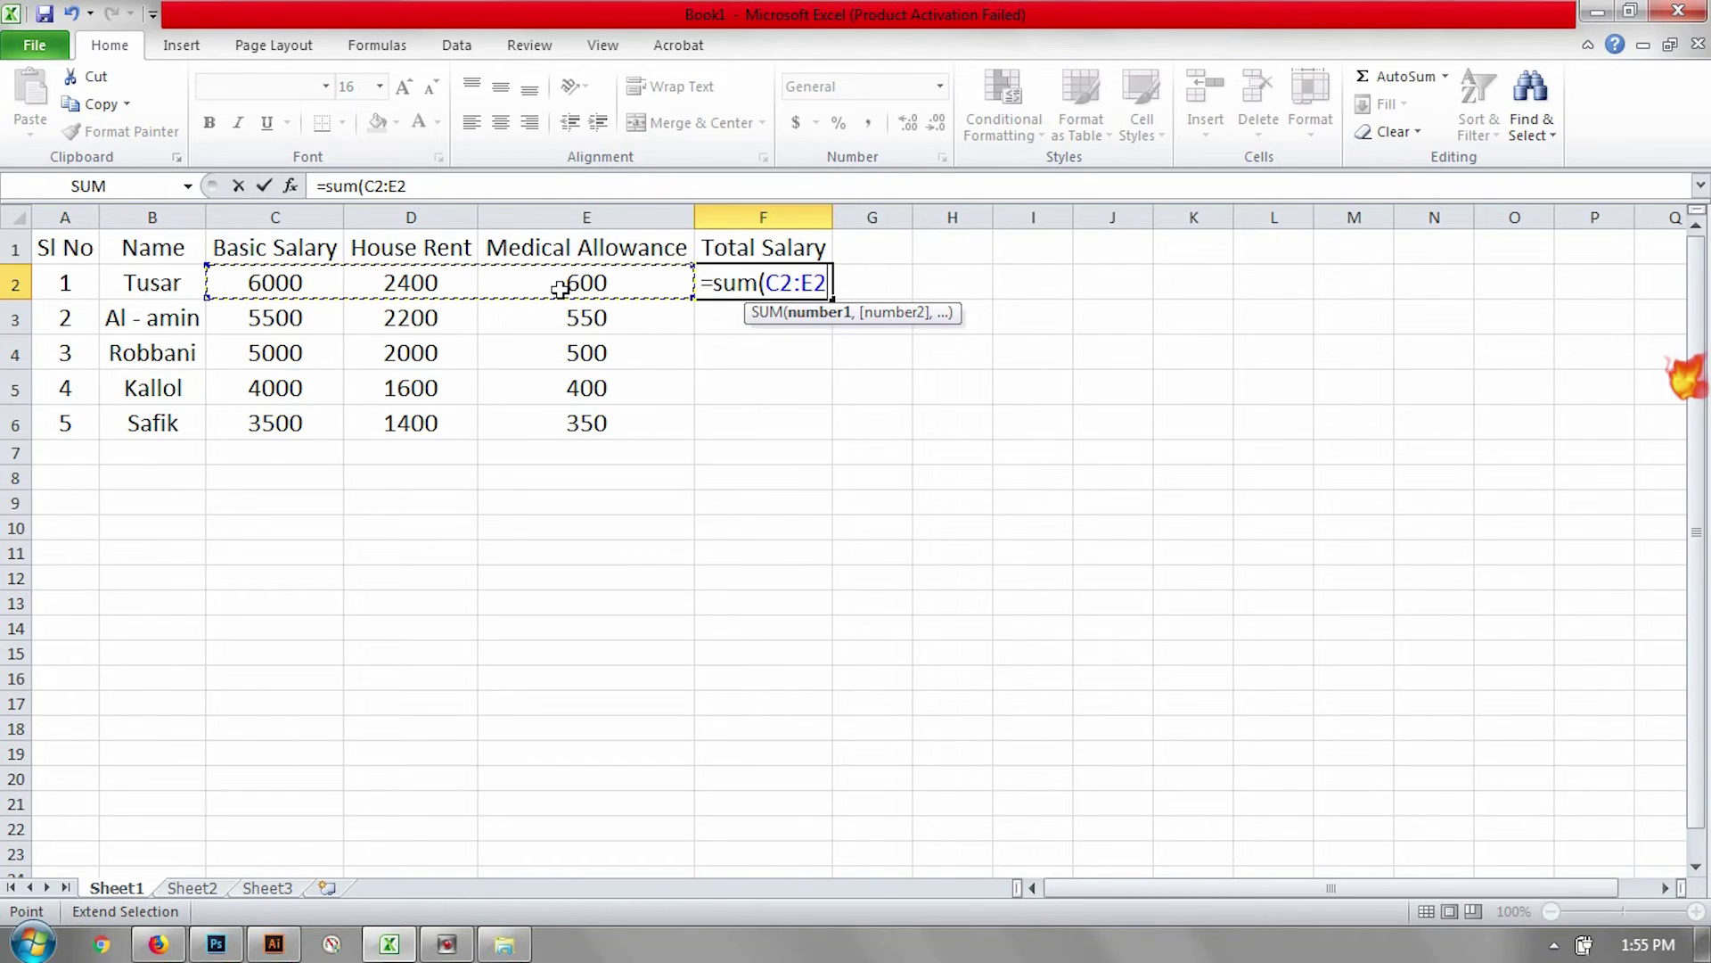
text())
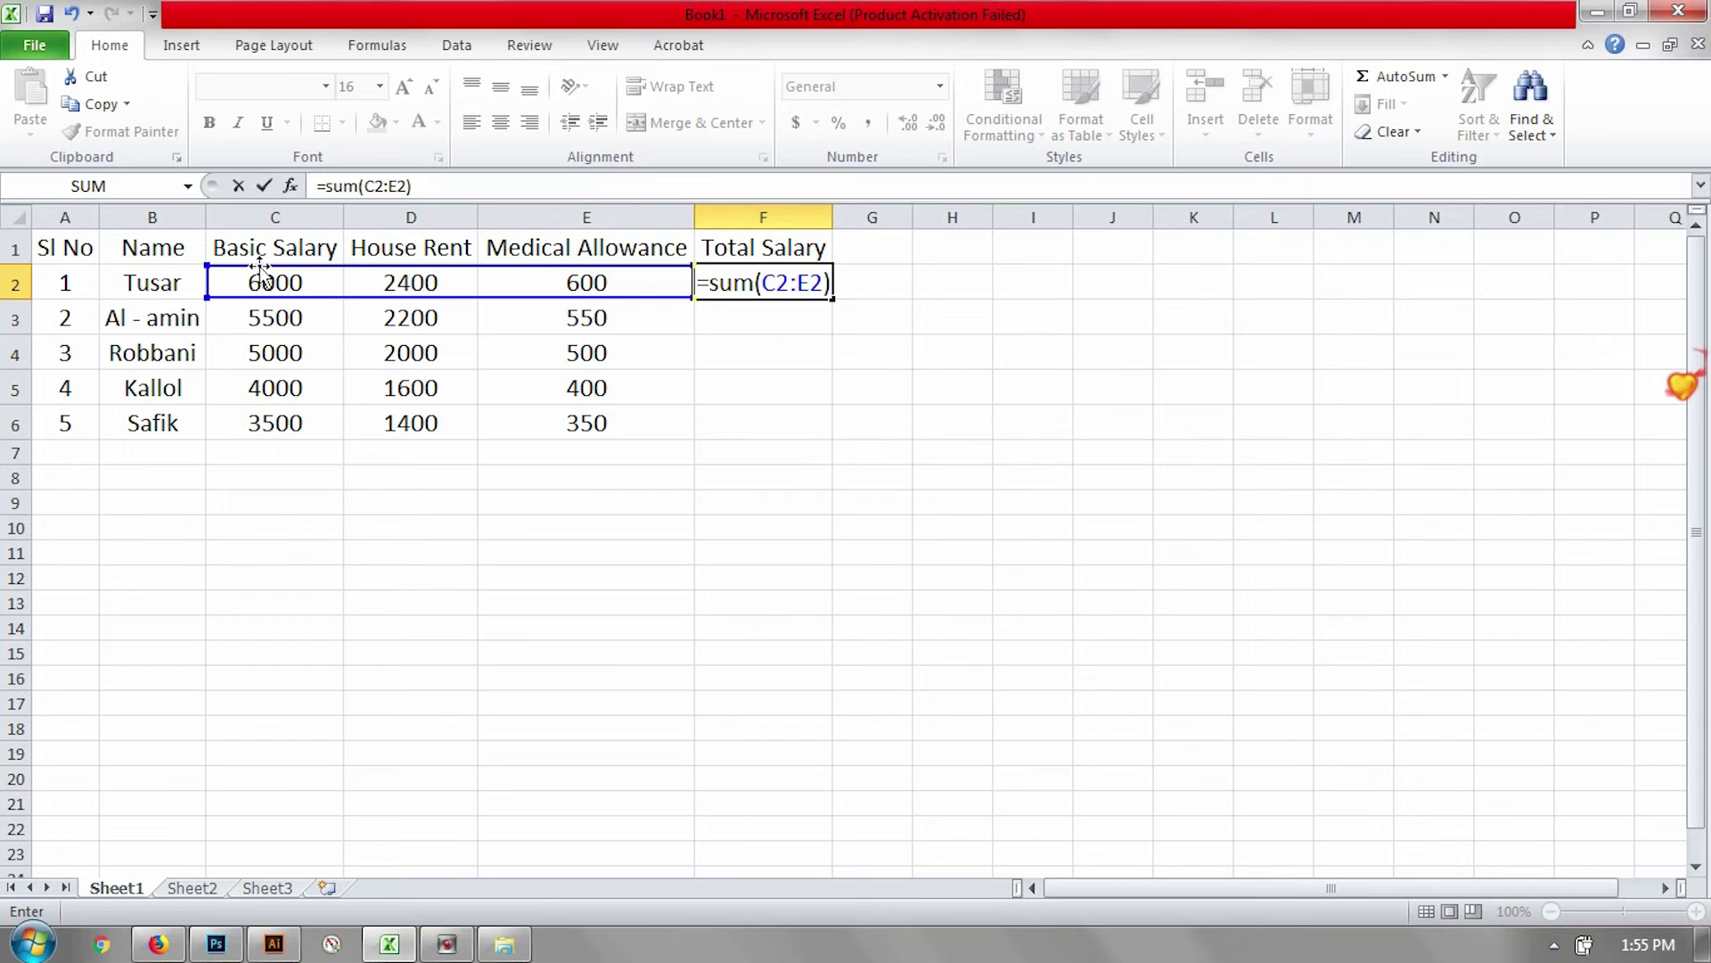
key(Return)
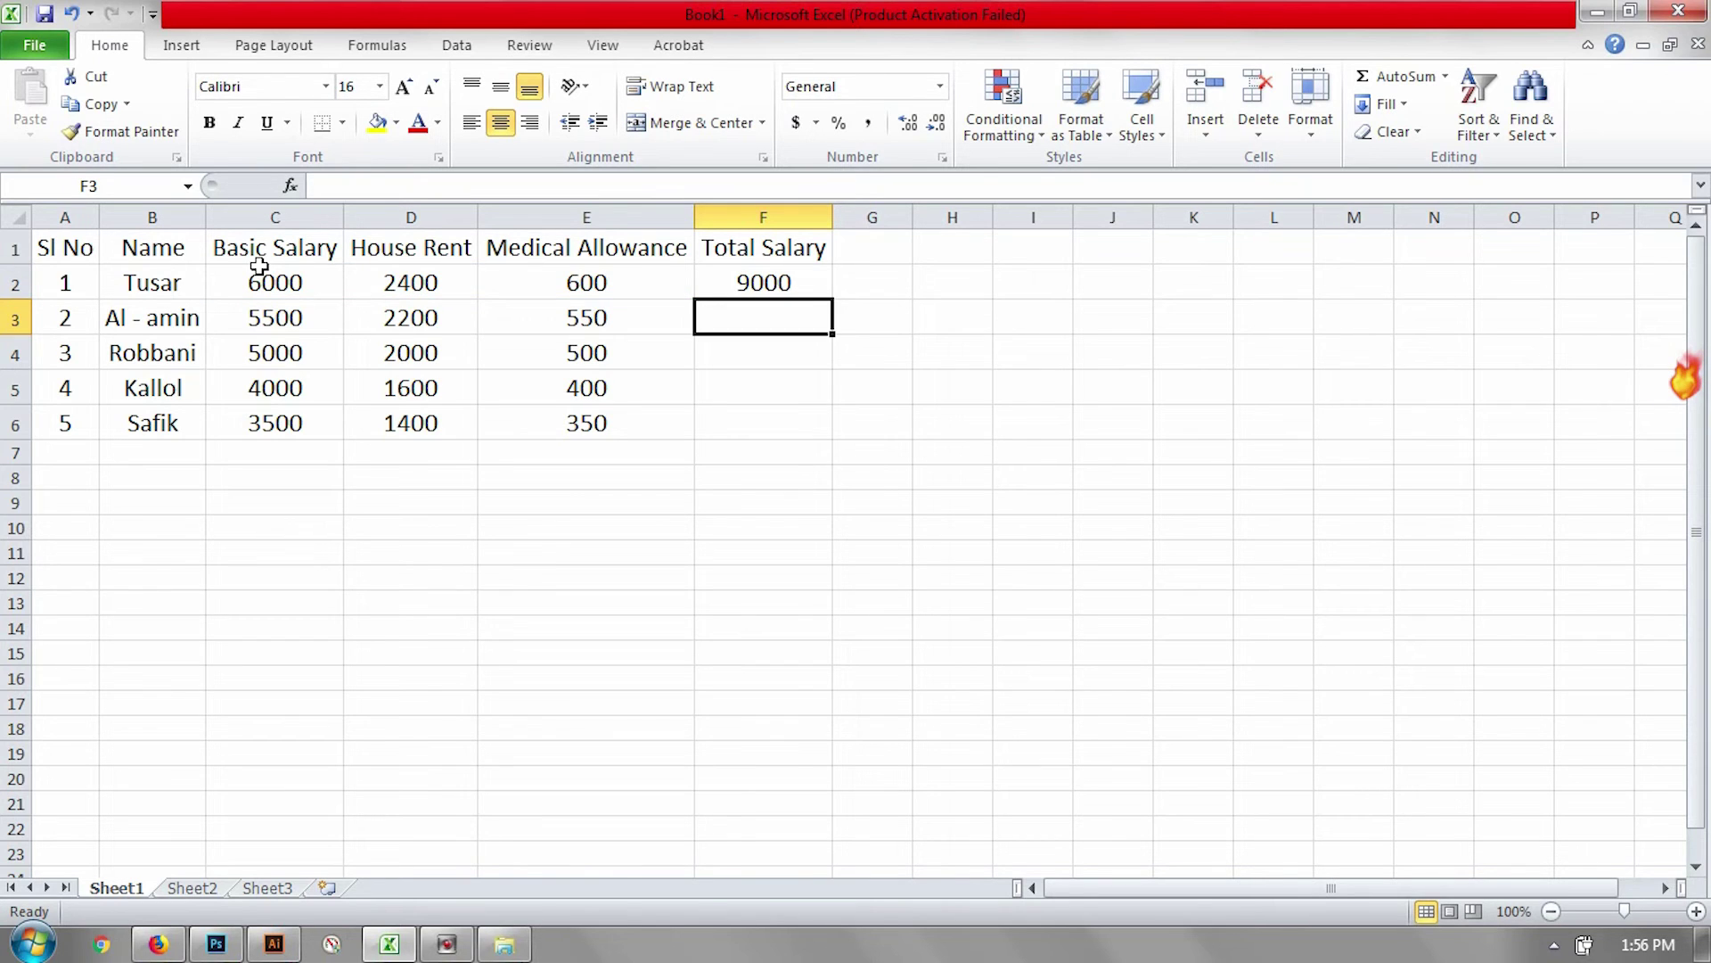
click(763, 282)
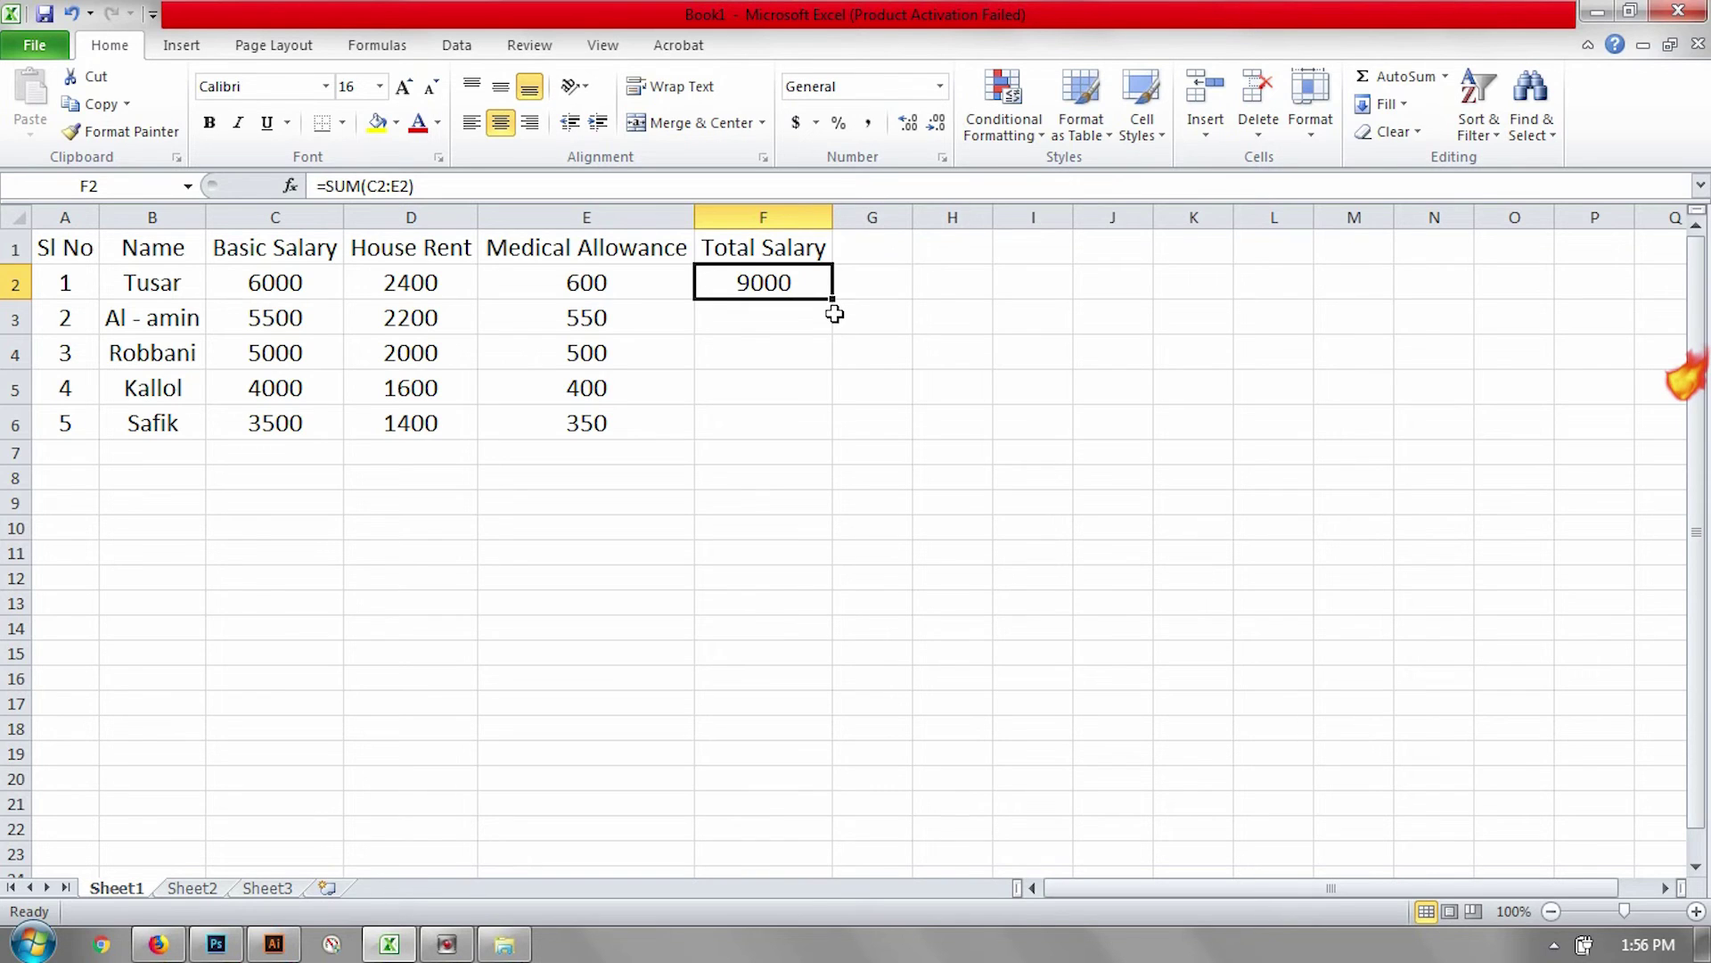
drag(835, 314, 809, 451)
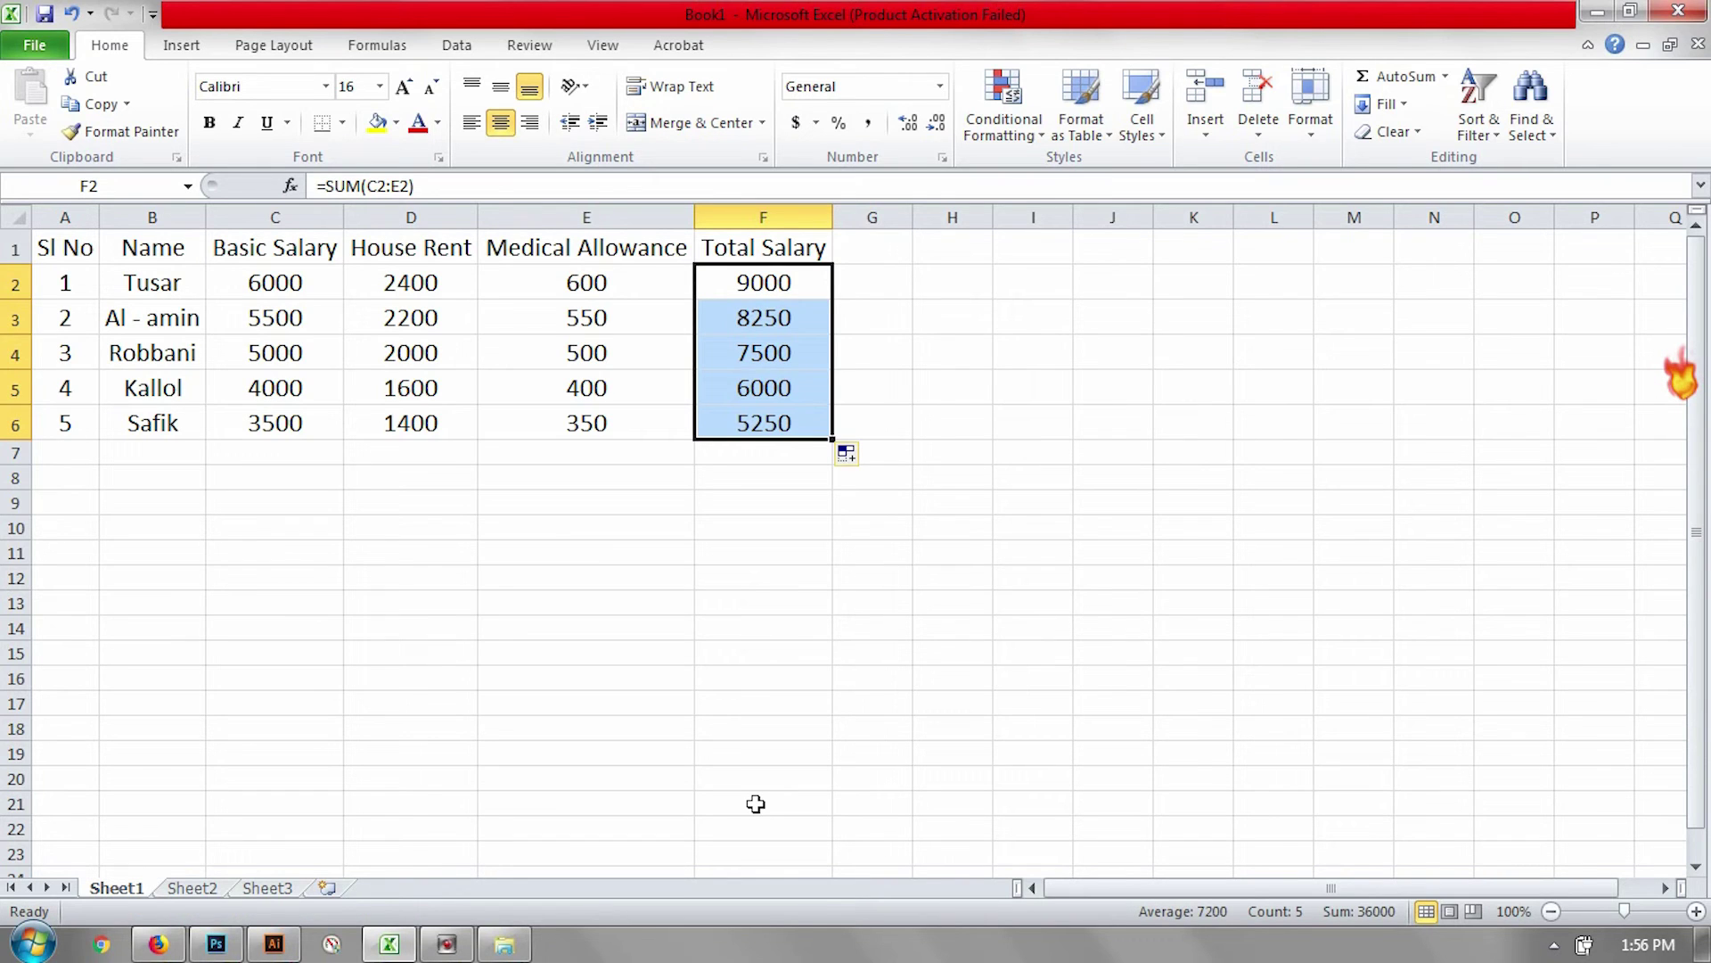